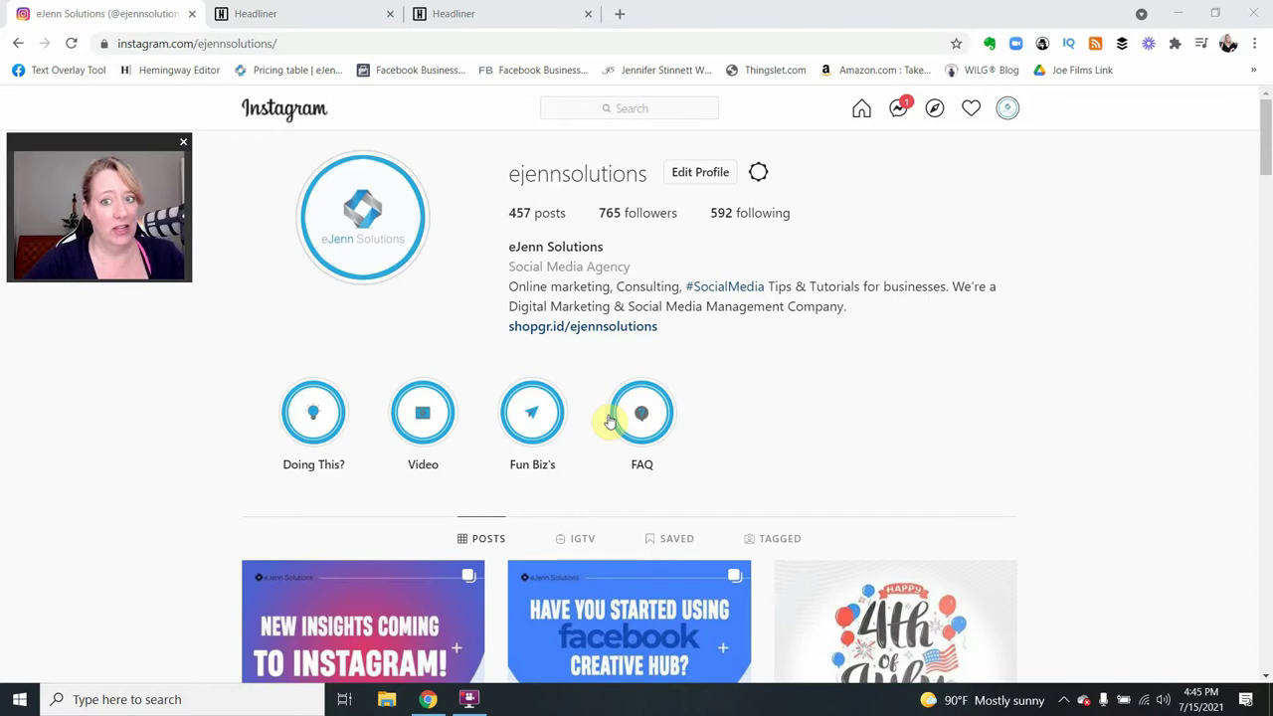
Step: Scroll the Instagram profile grid and open the eJenn Solutions Podcast Series post
{"action": "scroll", "coordinate": [597, 423], "scroll_direction": "down", "scroll_amount": 6}
{"action": "scroll", "coordinate": [596, 423], "scroll_direction": "down", "scroll_amount": 15}
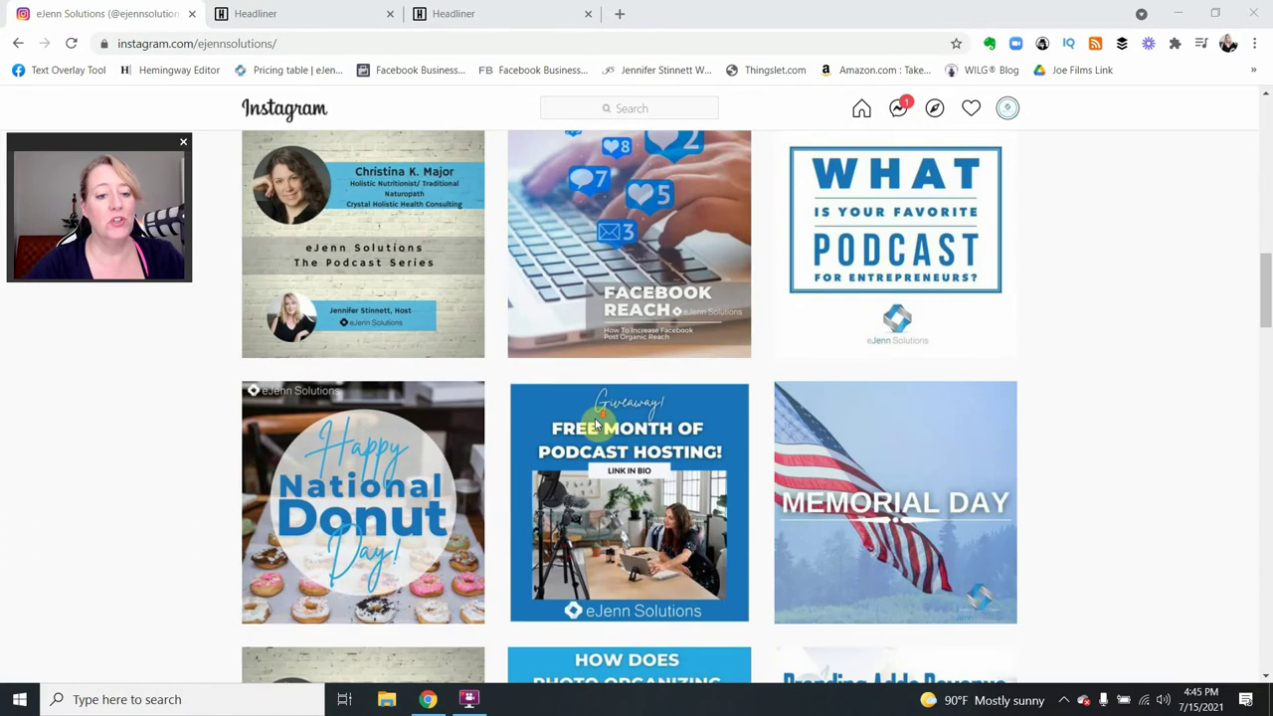
{"action": "scroll", "coordinate": [596, 422], "scroll_direction": "down", "scroll_amount": 5}
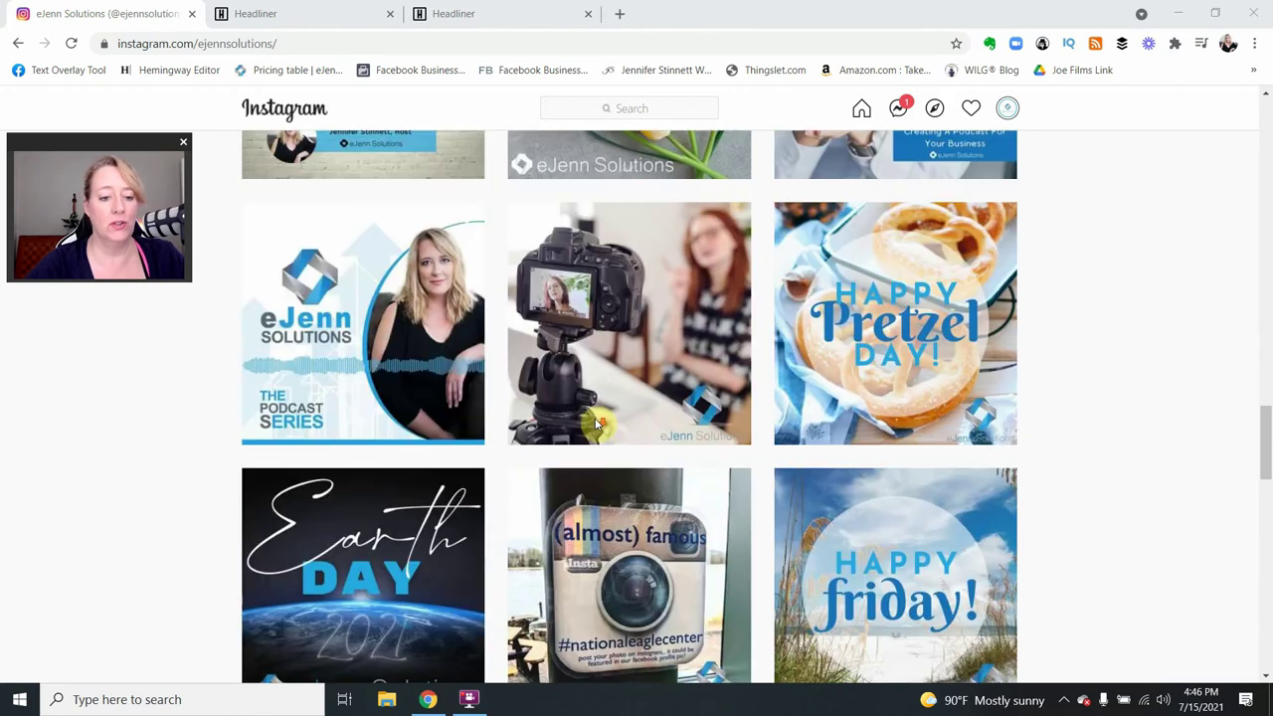
{"action": "left_click", "coordinate": [381, 238]}
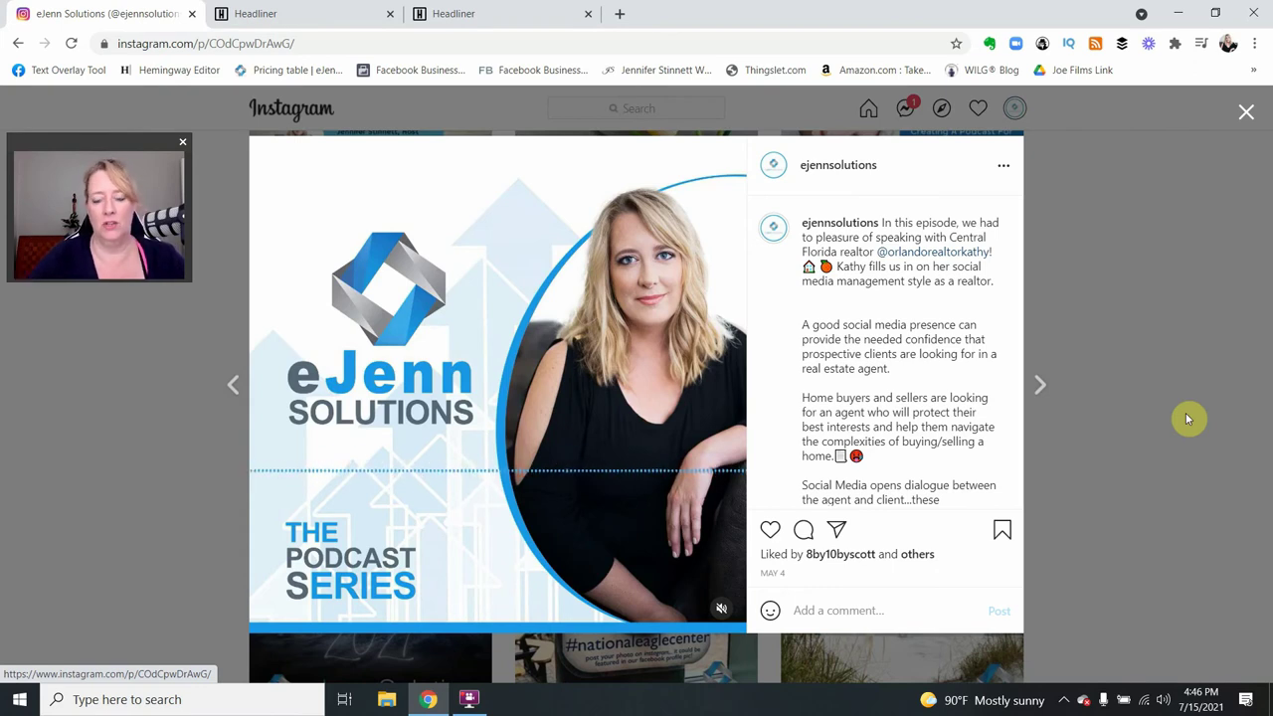
Step: Switch to the Headliner tab showing the Create page
{"action": "left_click", "coordinate": [321, 22]}
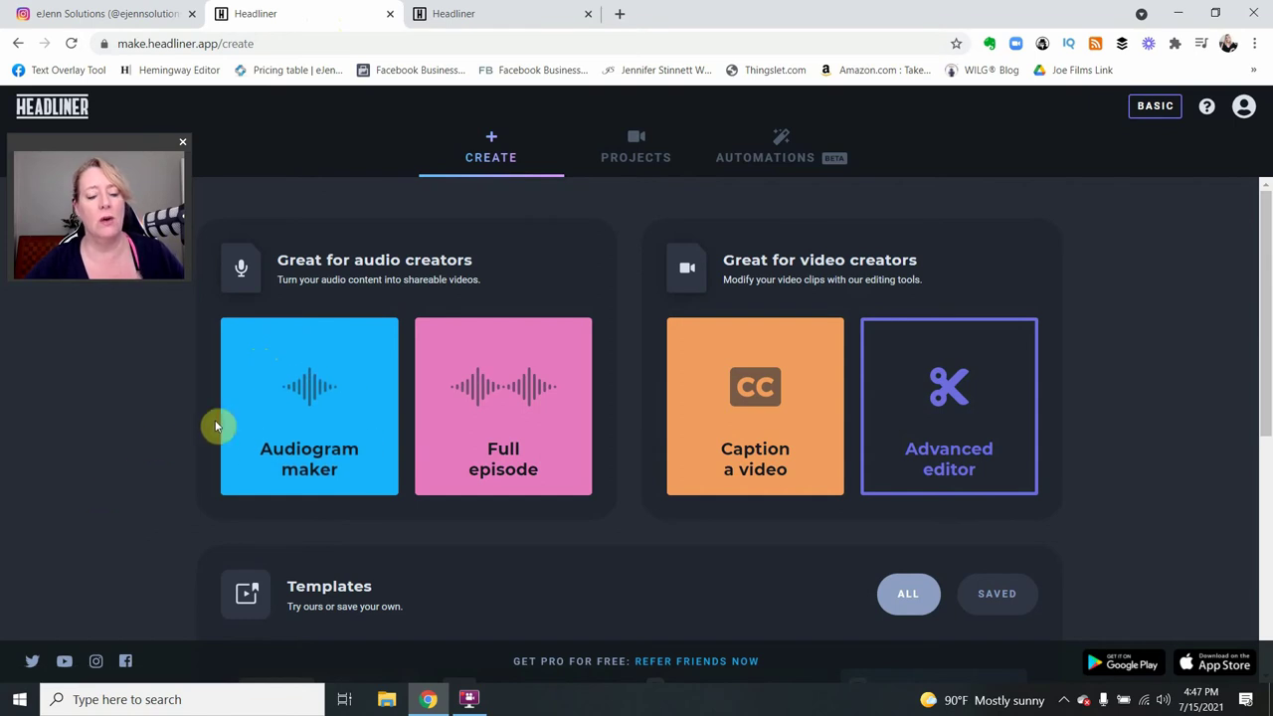
Step: Start a new audiogram and search podcasts for 'ejenn solution'
{"action": "left_click", "coordinate": [312, 427]}
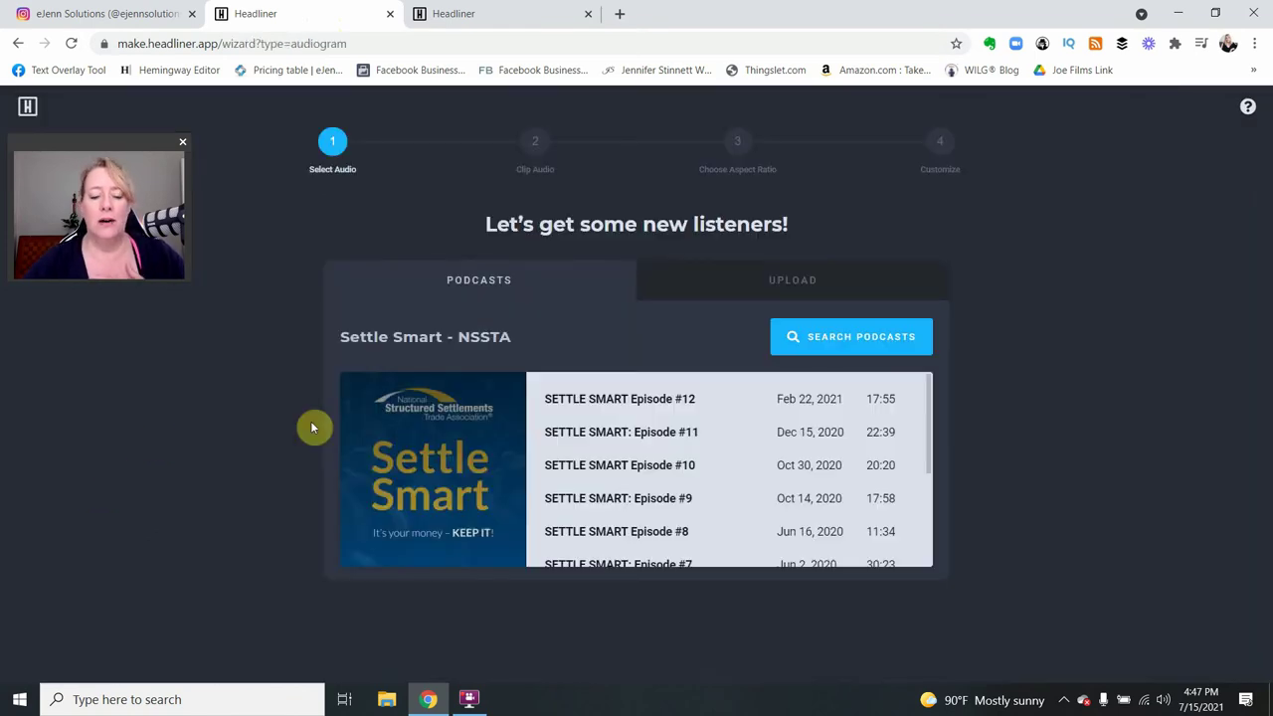
{"action": "left_click", "coordinate": [804, 348]}
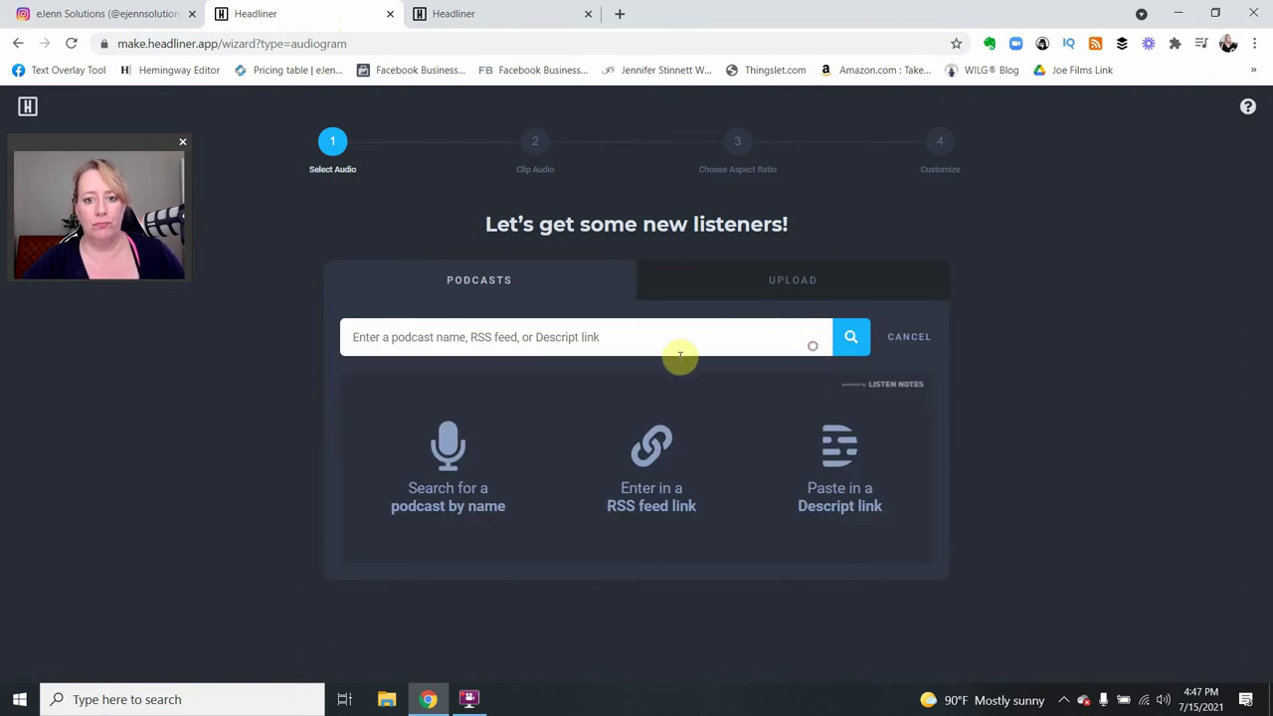
{"action": "left_click", "coordinate": [657, 339]}
{"action": "type", "text": "eje"}
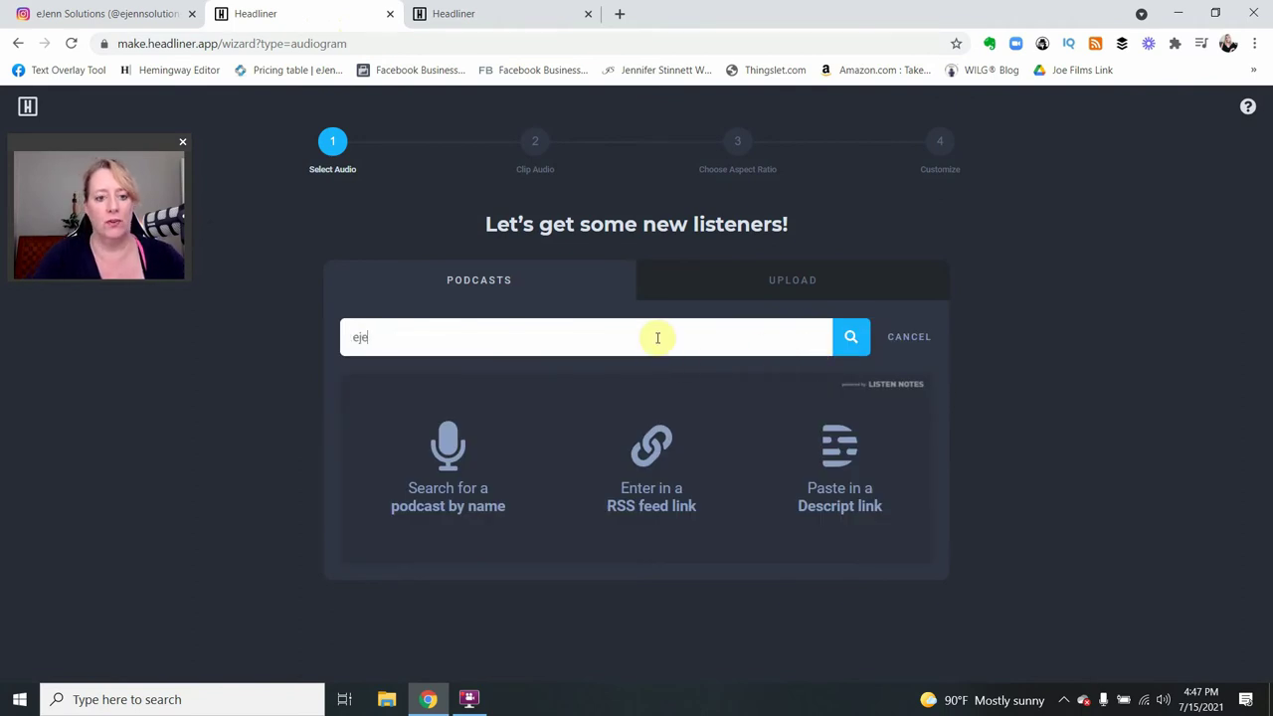
{"action": "type", "text": "nn solution"}
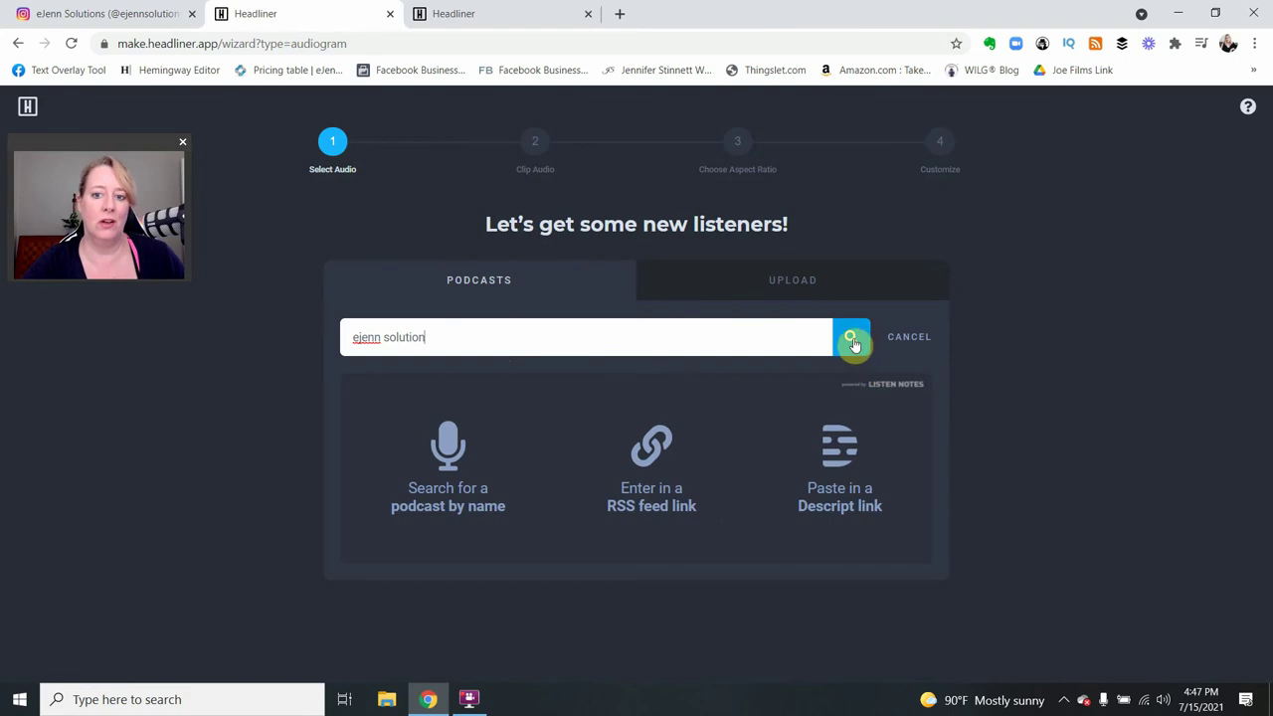
{"action": "left_click", "coordinate": [836, 290]}
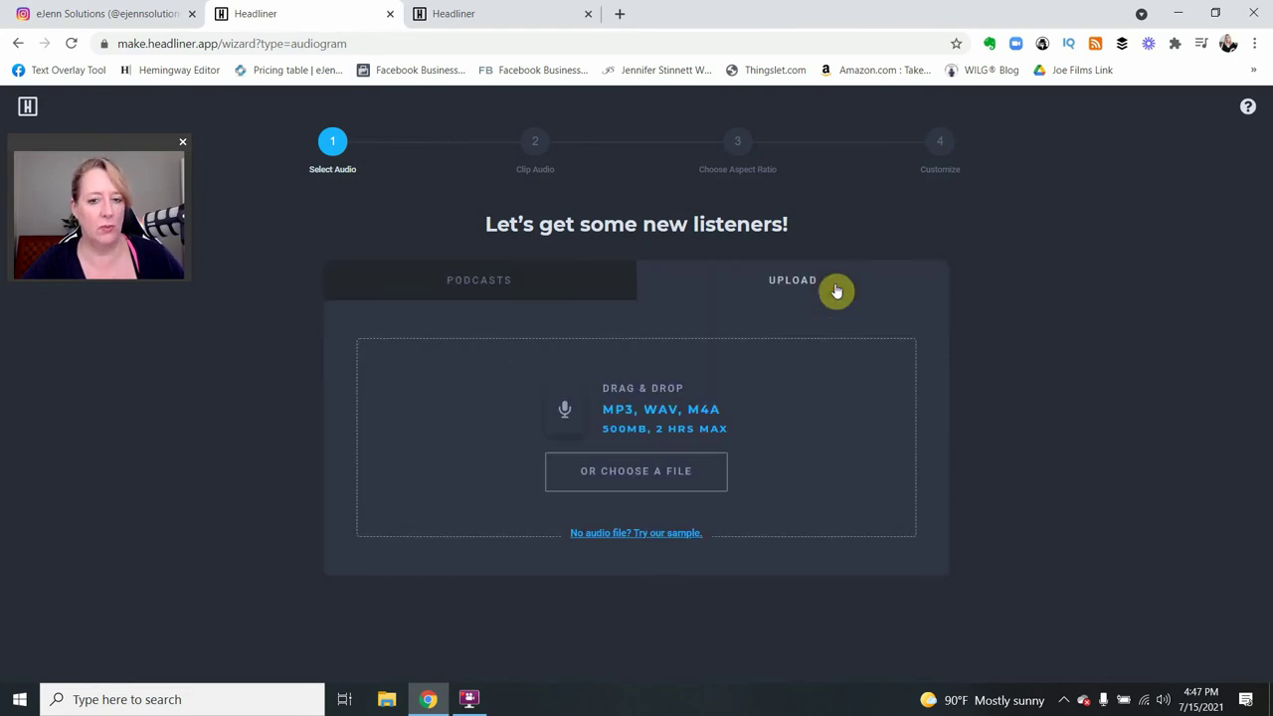
{"action": "left_click", "coordinate": [567, 296]}
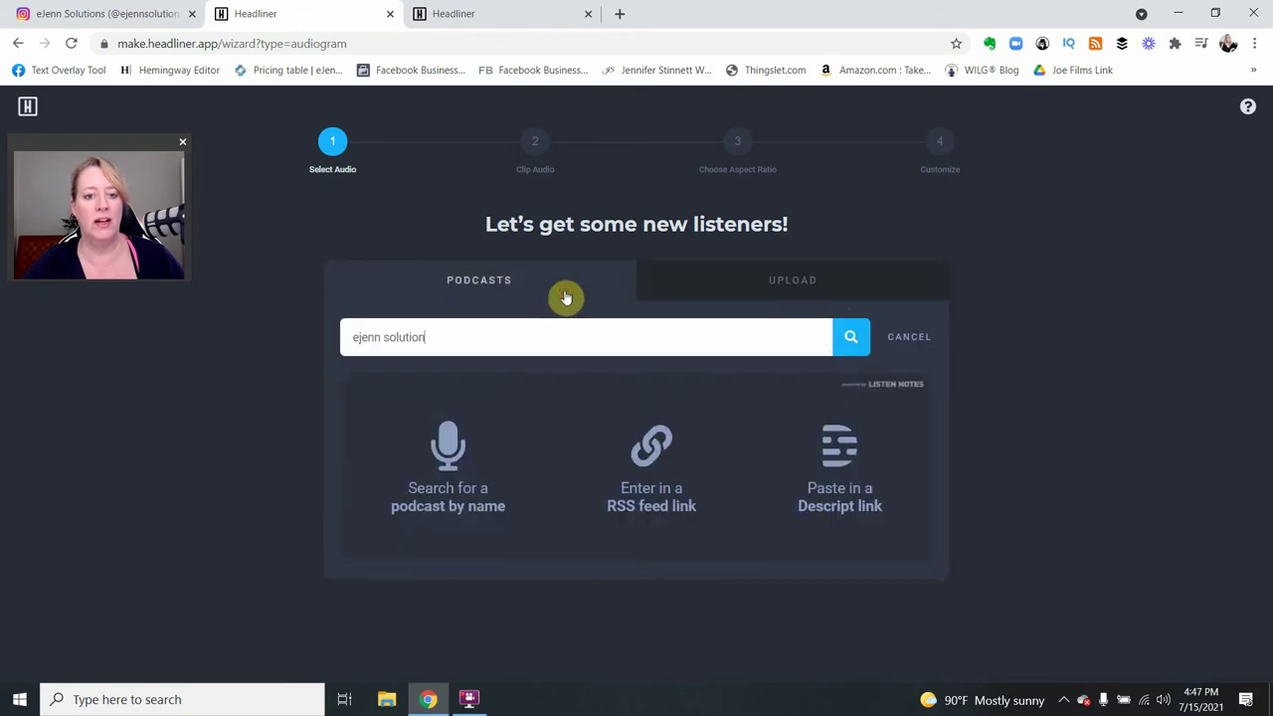
{"action": "left_click", "coordinate": [852, 337]}
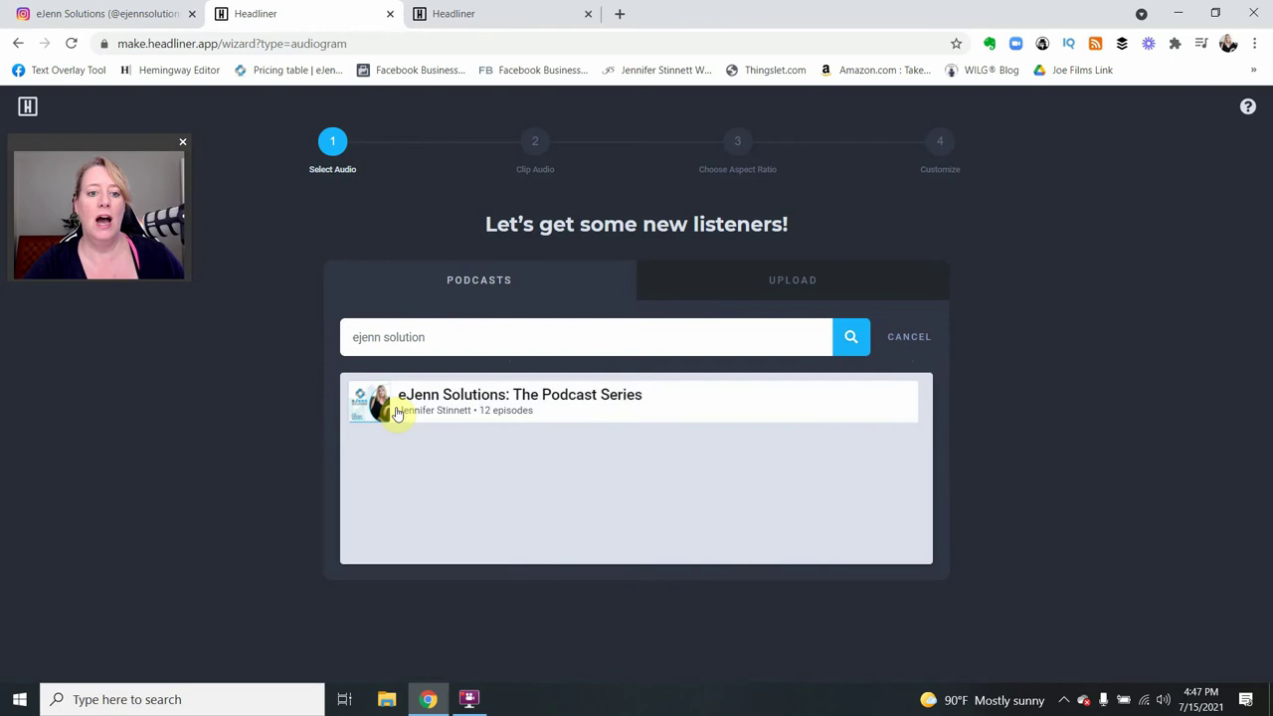
Step: Choose eJenn Solutions: The Podcast Series and its episode 006 - Cannabis Chef as audio
{"action": "left_click", "coordinate": [625, 410]}
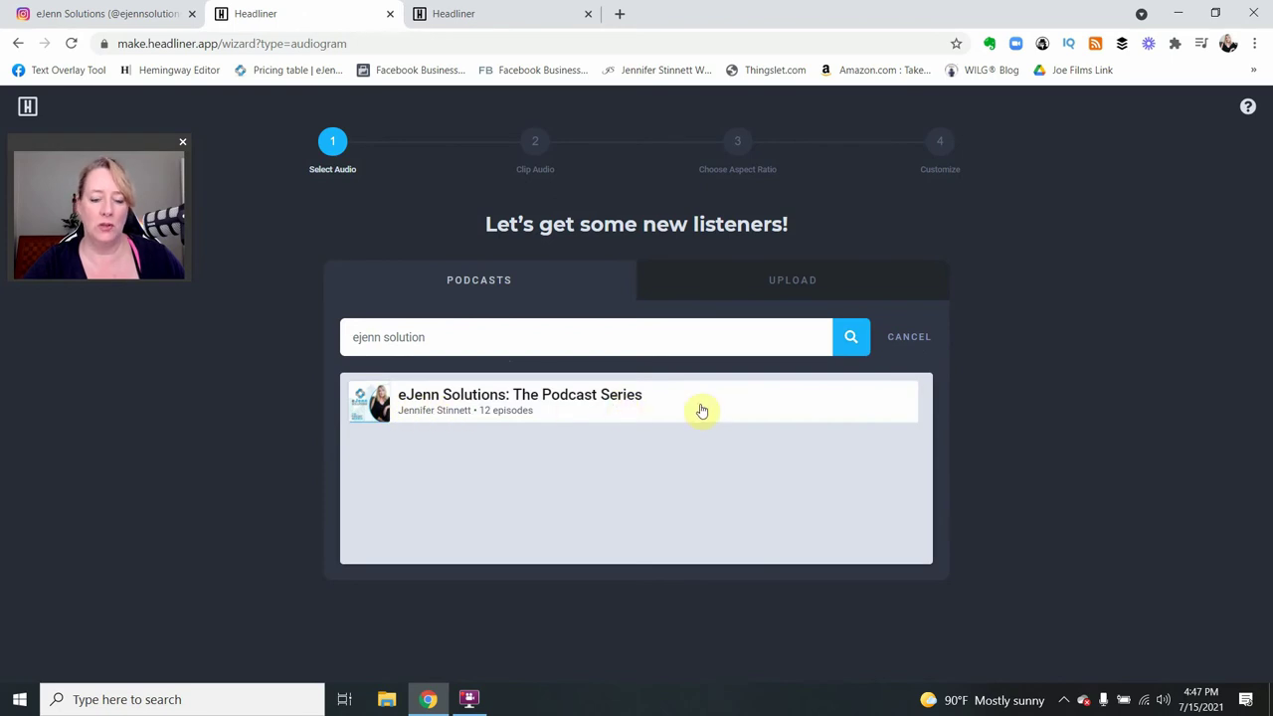
{"action": "scroll", "coordinate": [771, 500], "scroll_direction": "down", "scroll_amount": 1}
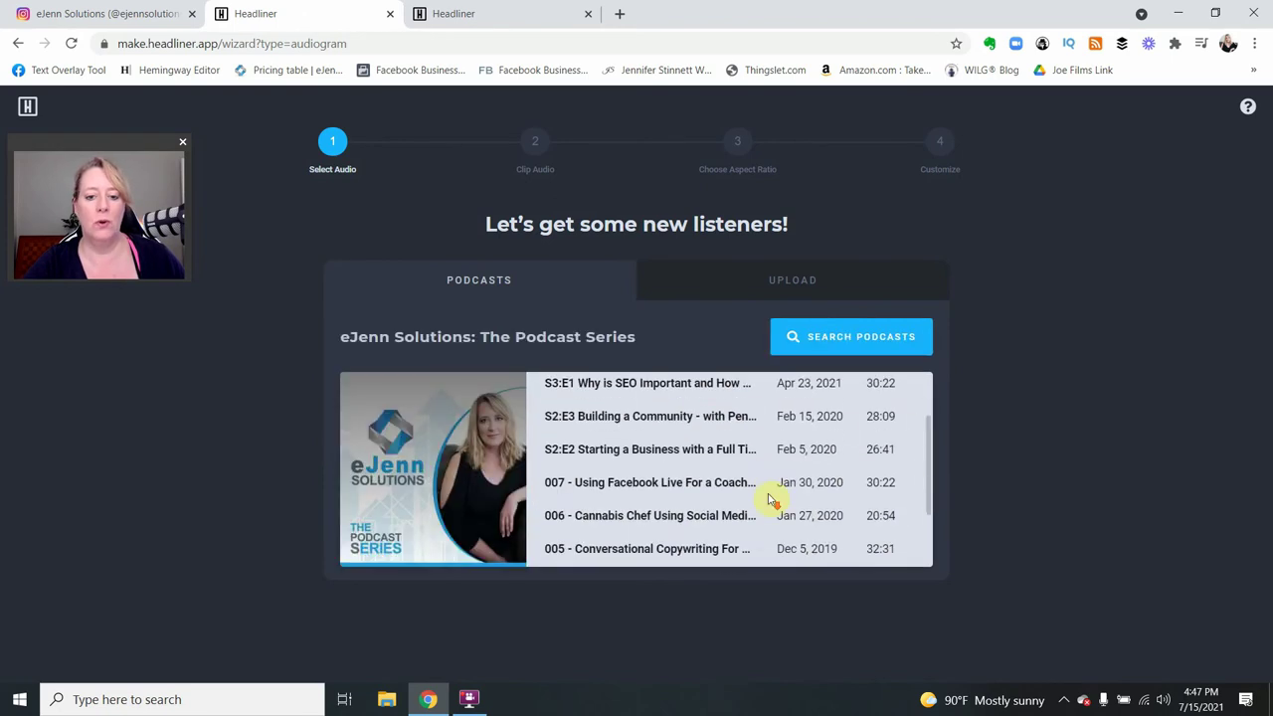
{"action": "scroll", "coordinate": [771, 500], "scroll_direction": "down", "scroll_amount": 1}
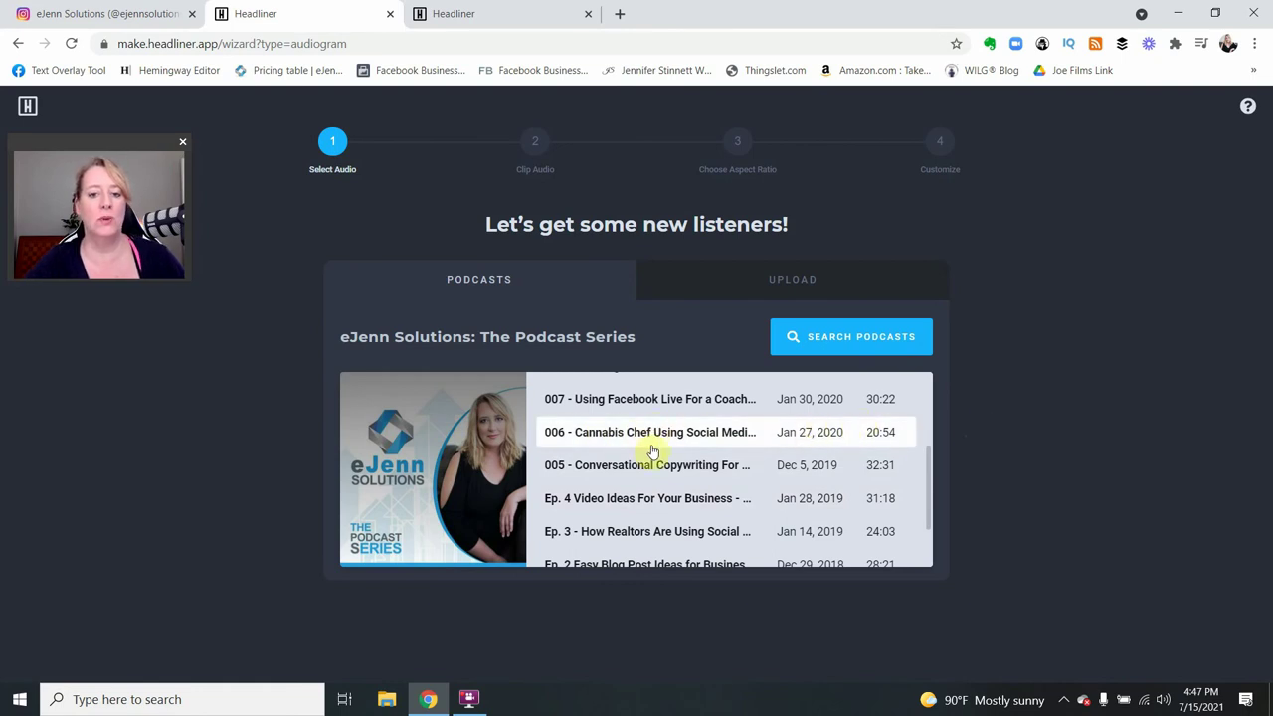
{"action": "left_click", "coordinate": [701, 435]}
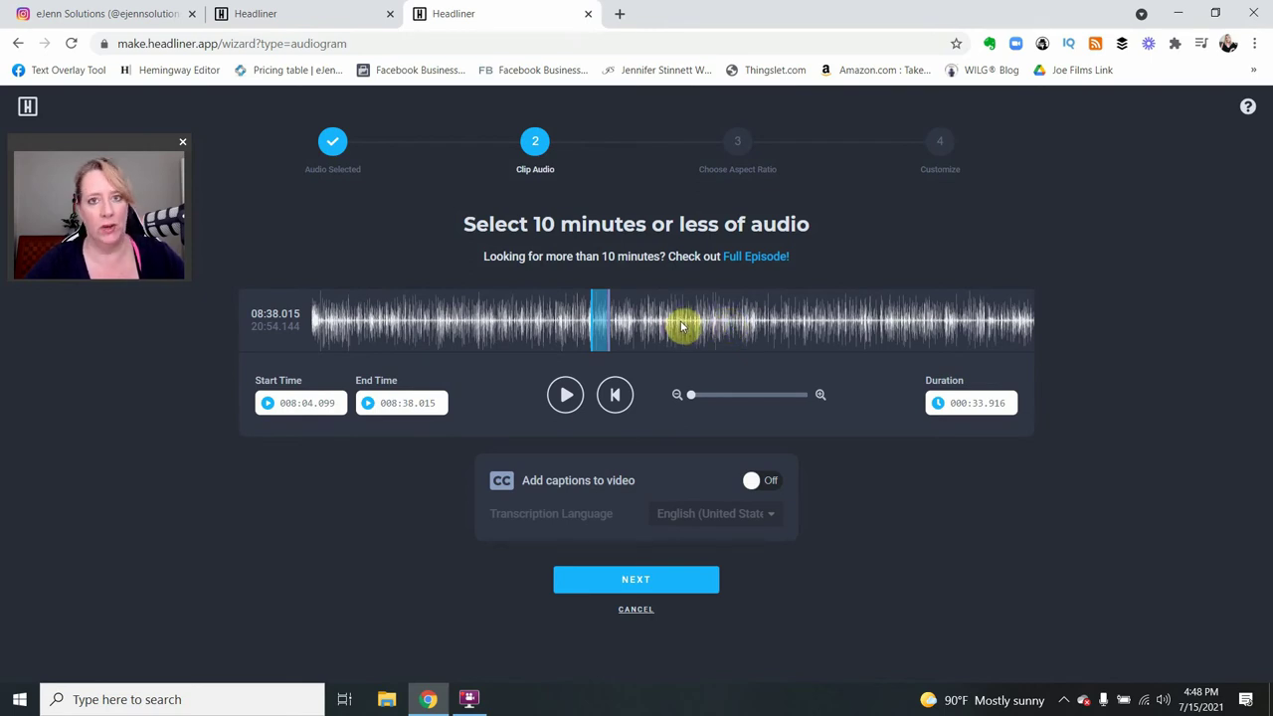
Step: Keep the 33.9-second clip from 8:04 to 8:38 and continue to aspect ratio
{"action": "left_click", "coordinate": [995, 403]}
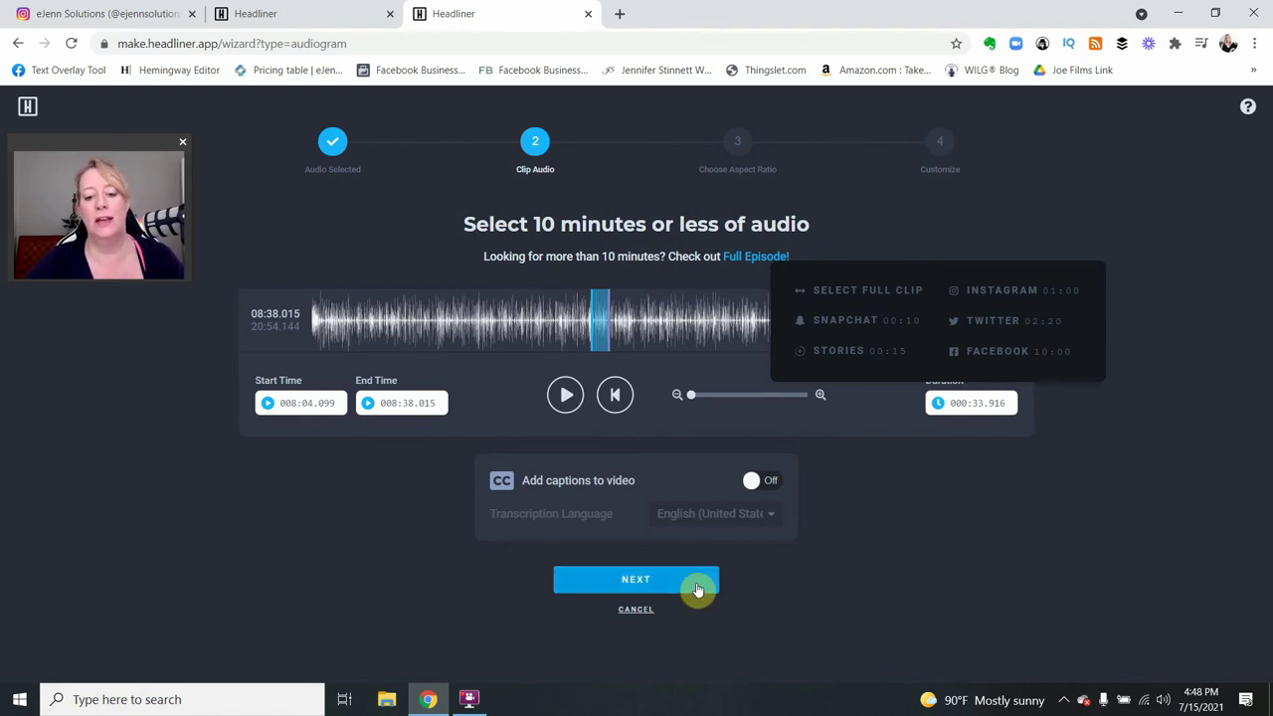
{"action": "left_click", "coordinate": [631, 588]}
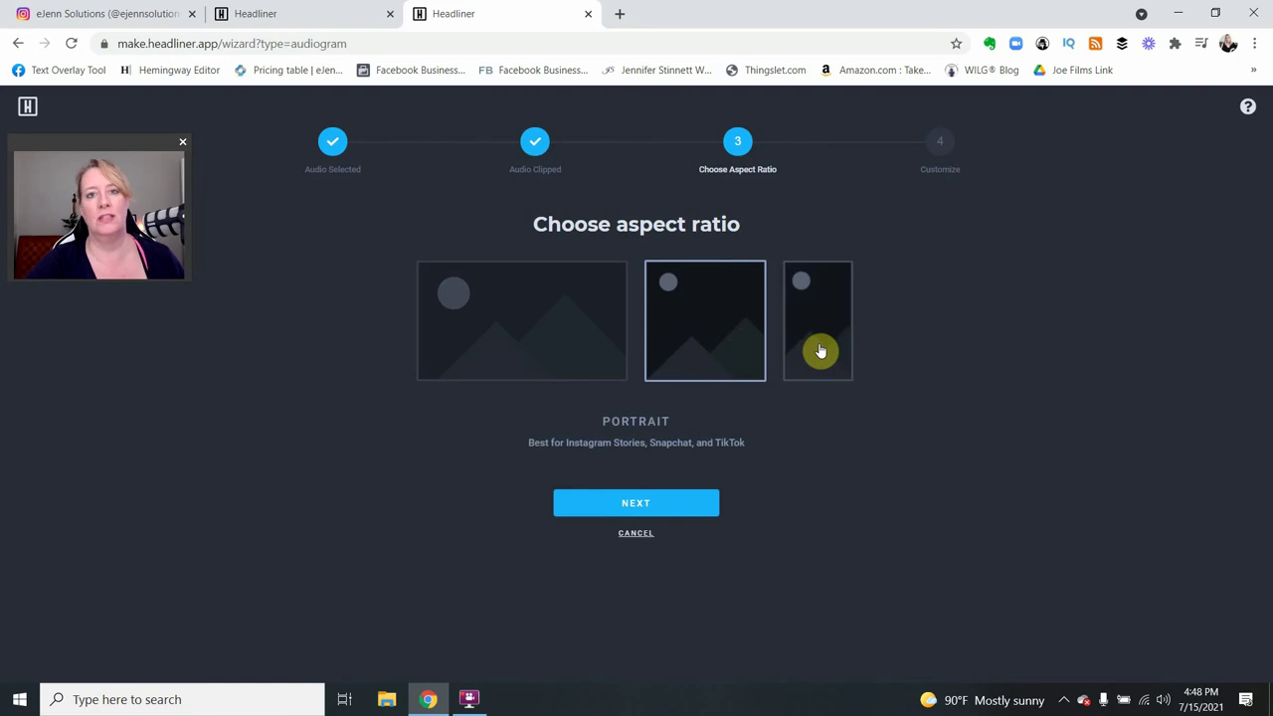
Step: Choose the Square aspect ratio and continue to customization
{"action": "left_click", "coordinate": [675, 505]}
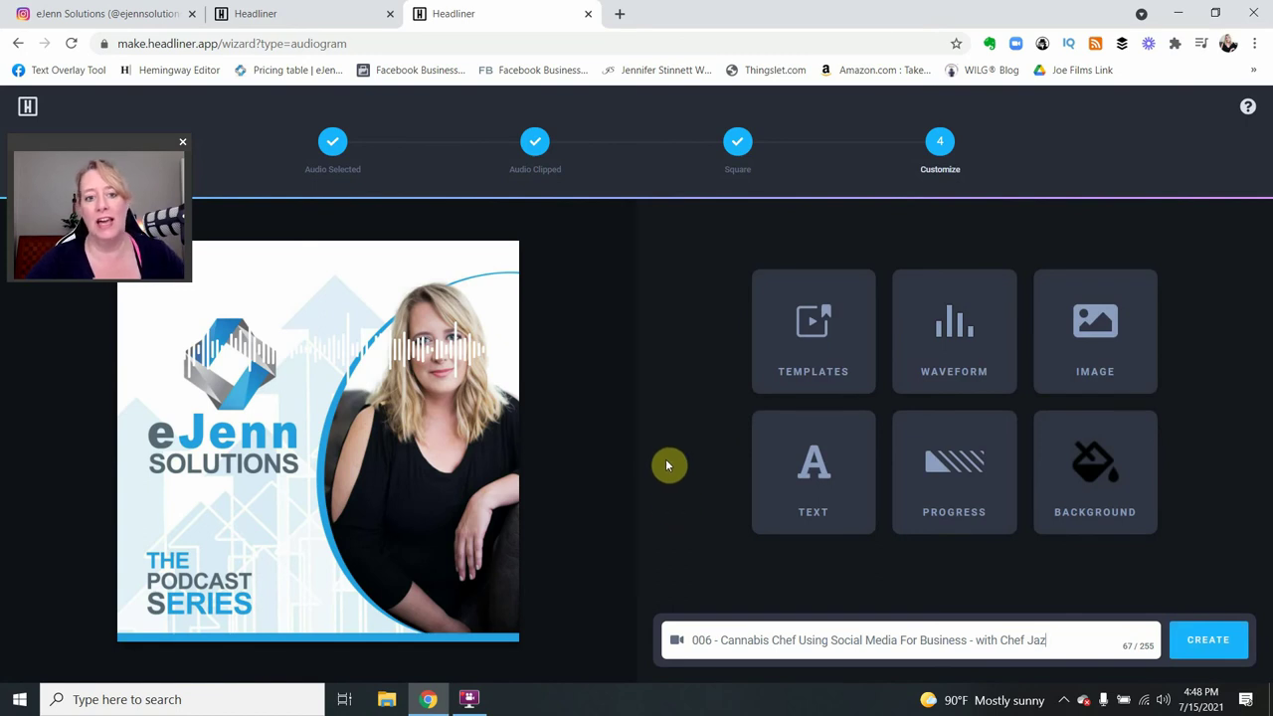
Step: Move the waveform lower and replace the background with the 'Insta - Chef Jazz' image
{"action": "left_click_drag", "start_coordinate": [398, 358], "coordinate": [384, 517]}
{"action": "left_click", "coordinate": [426, 318]}
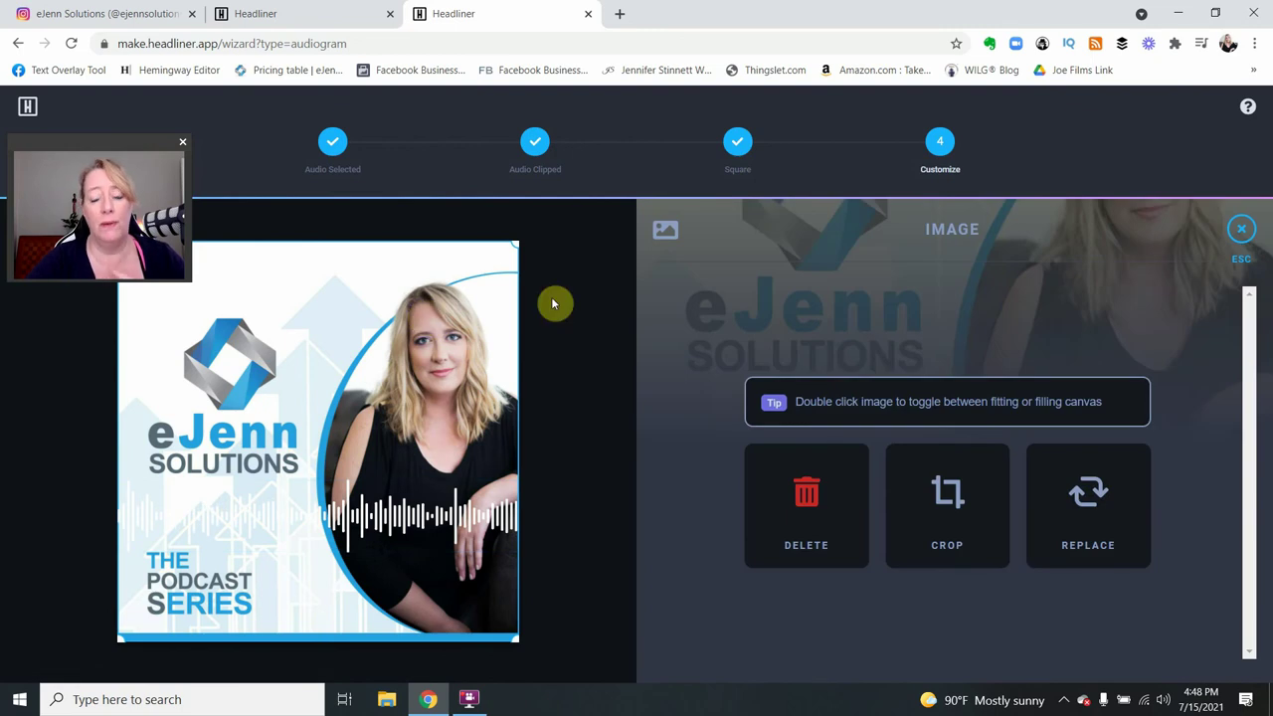
{"action": "left_click", "coordinate": [1098, 509]}
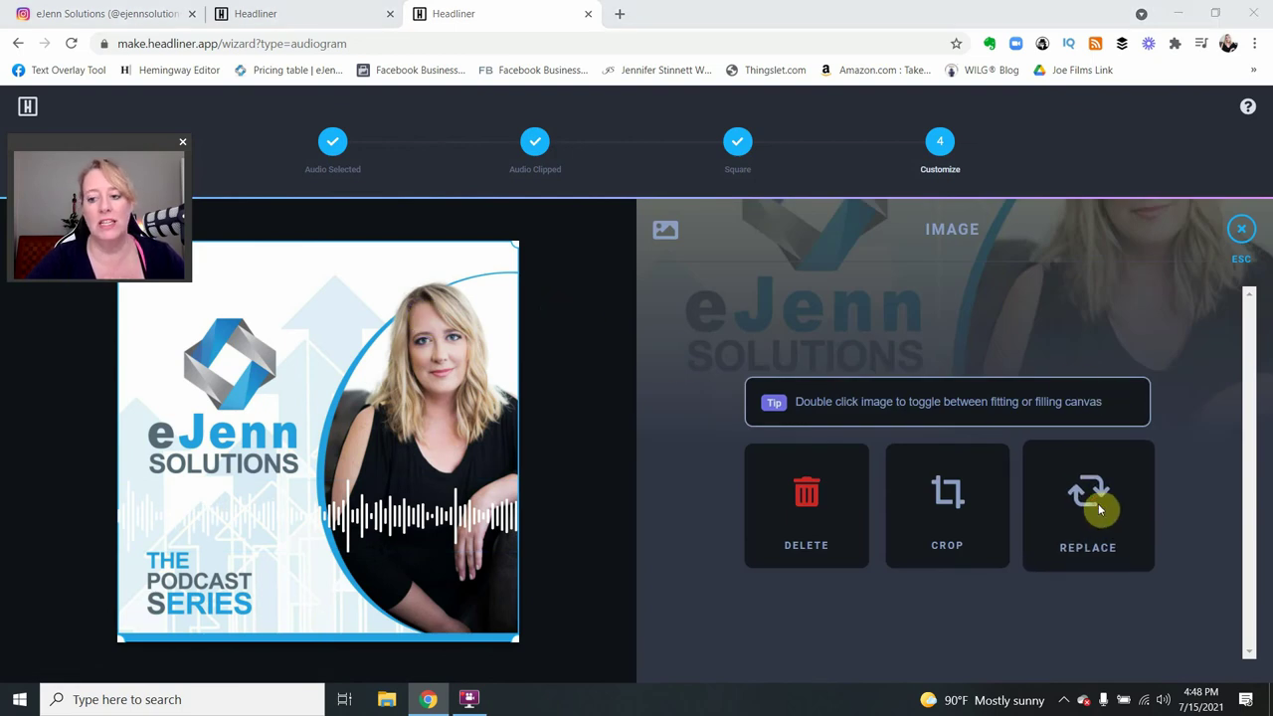
{"action": "left_click", "coordinate": [621, 298]}
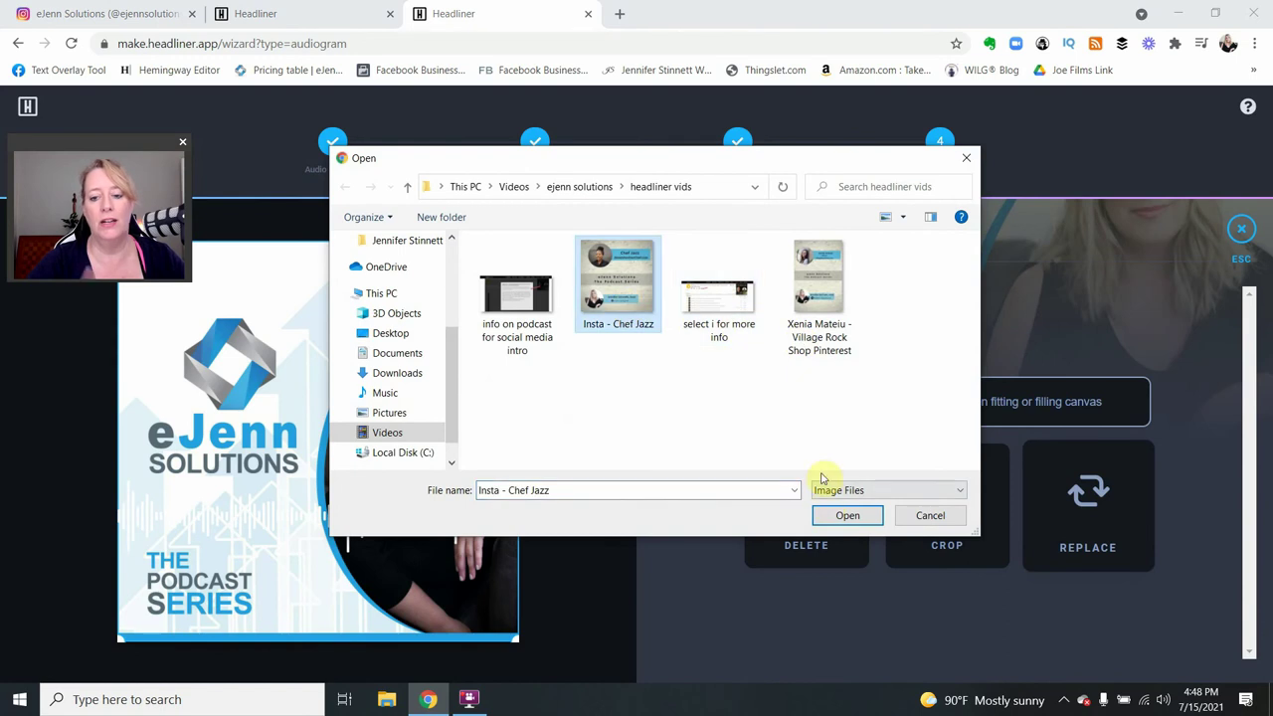
{"action": "left_click", "coordinate": [846, 515]}
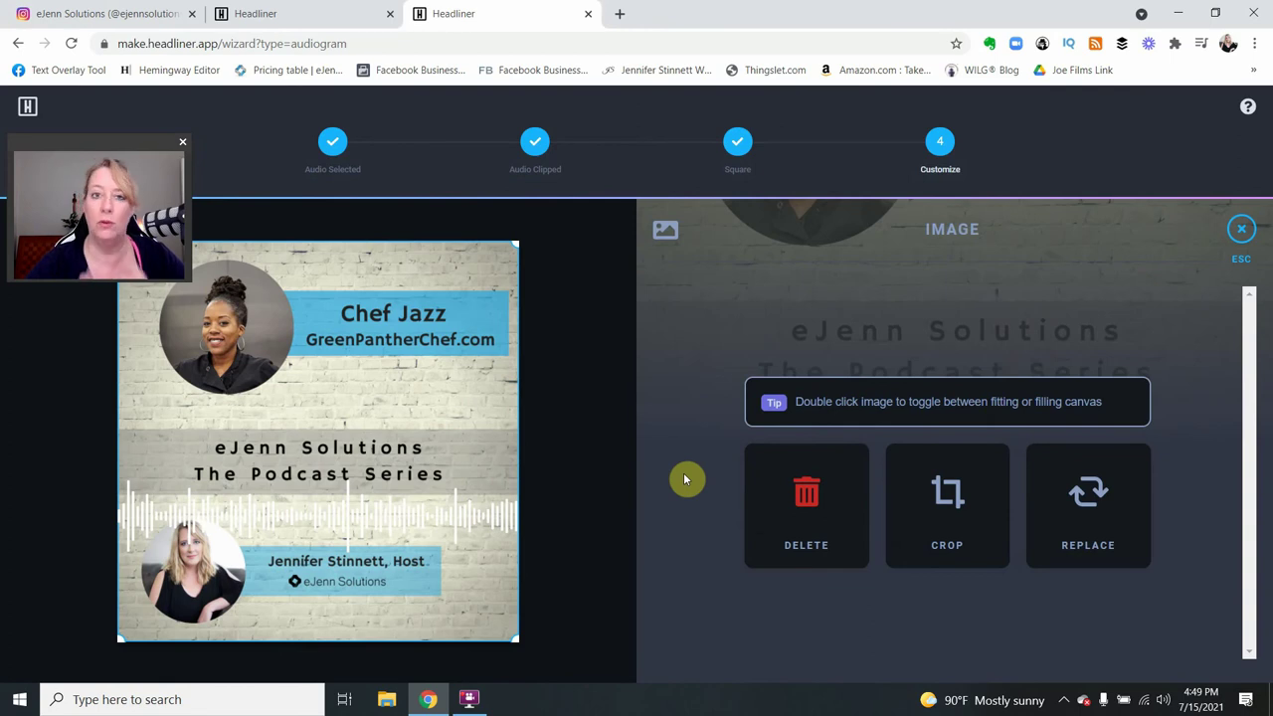
{"action": "left_click_drag", "start_coordinate": [412, 520], "coordinate": [374, 494]}
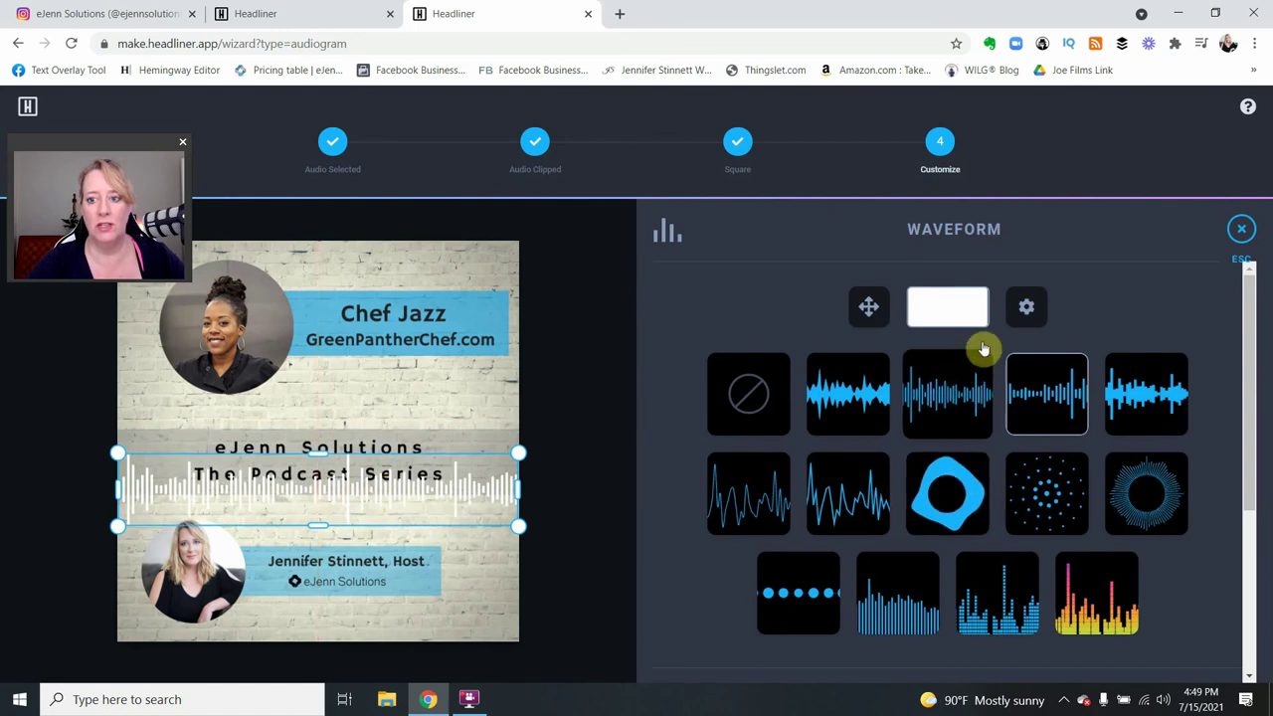
Step: Try the bar and thin-line waveform styles, then apply the first saved blue preset
{"action": "left_click", "coordinate": [1100, 581]}
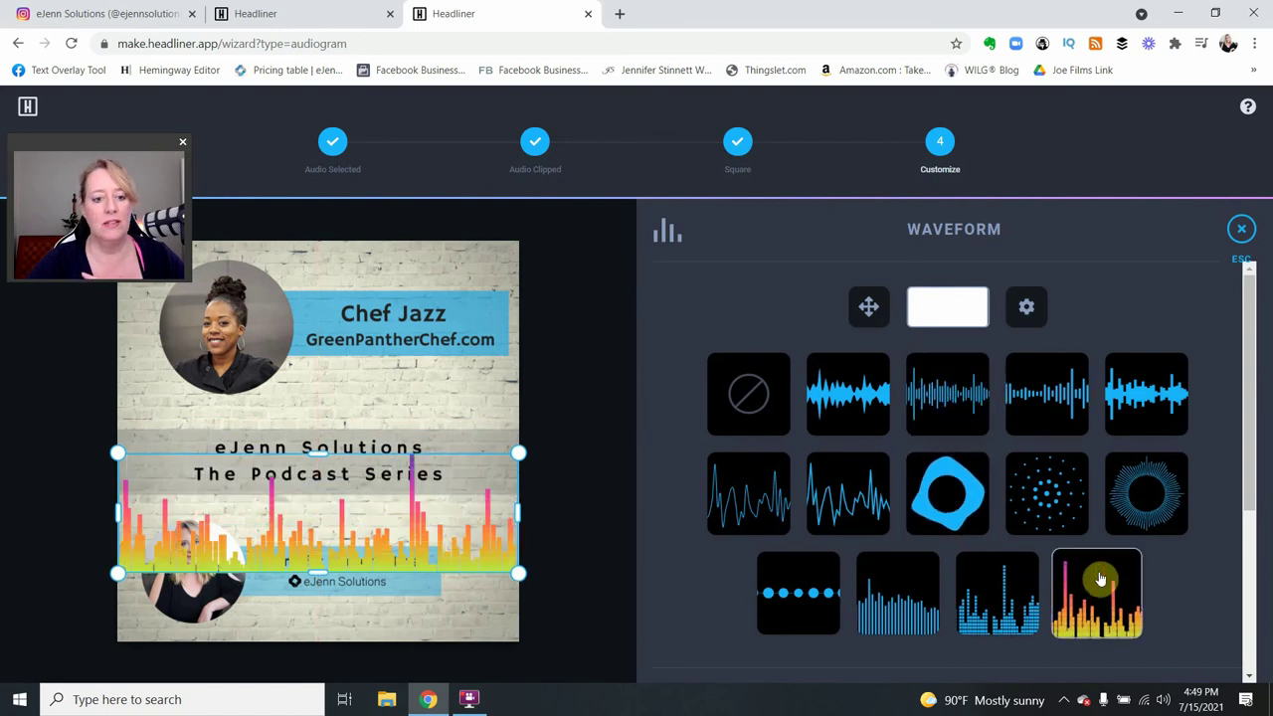
{"action": "left_click", "coordinate": [971, 403]}
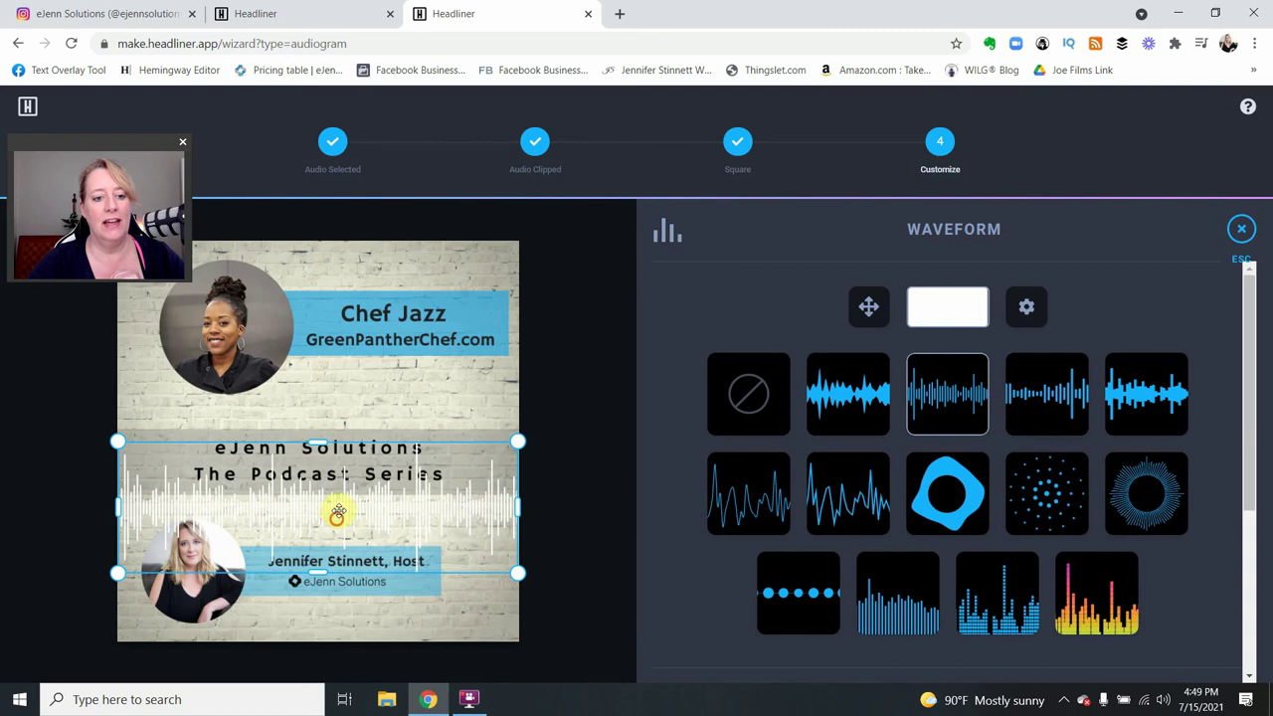
{"action": "mouse_move", "coordinate": [335, 511]}
{"action": "left_mouse_down"}
{"action": "mouse_move", "coordinate": [335, 477]}
{"action": "mouse_move", "coordinate": [343, 528]}
{"action": "left_mouse_up"}
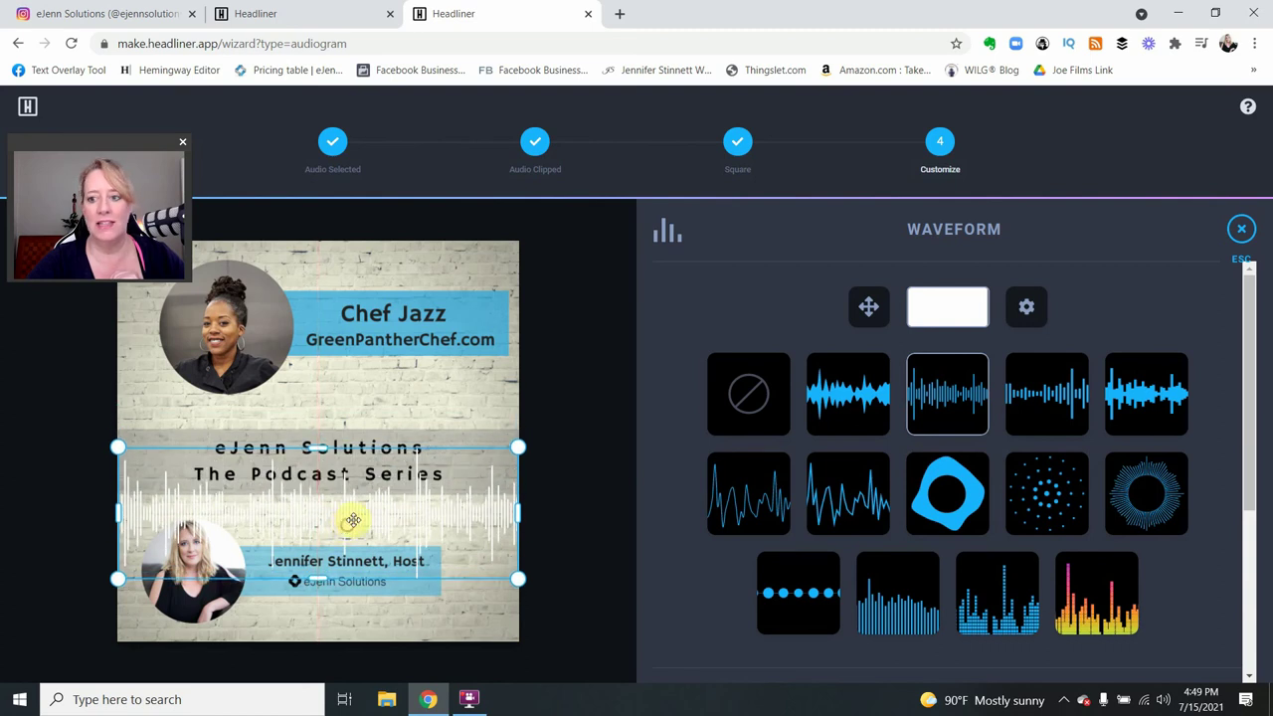
{"action": "scroll", "coordinate": [1198, 413], "scroll_direction": "down", "scroll_amount": 2}
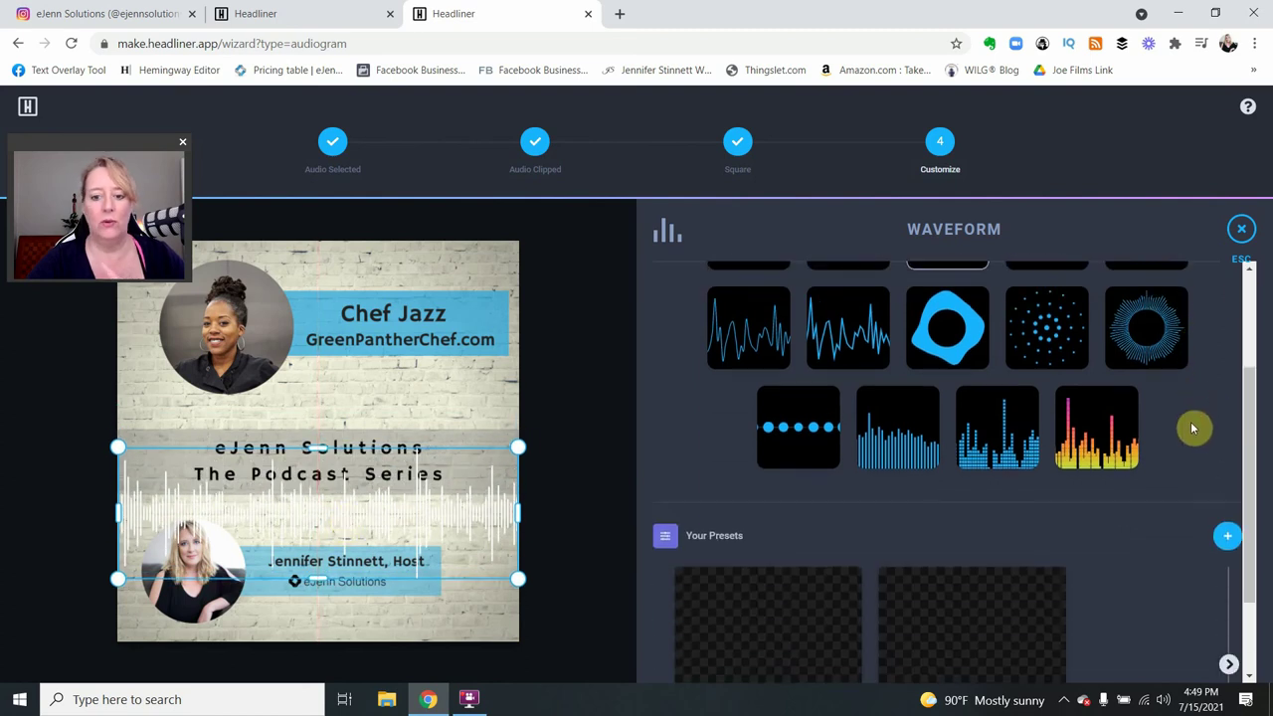
{"action": "scroll", "coordinate": [1193, 427], "scroll_direction": "down", "scroll_amount": 2}
{"action": "left_click", "coordinate": [825, 491]}
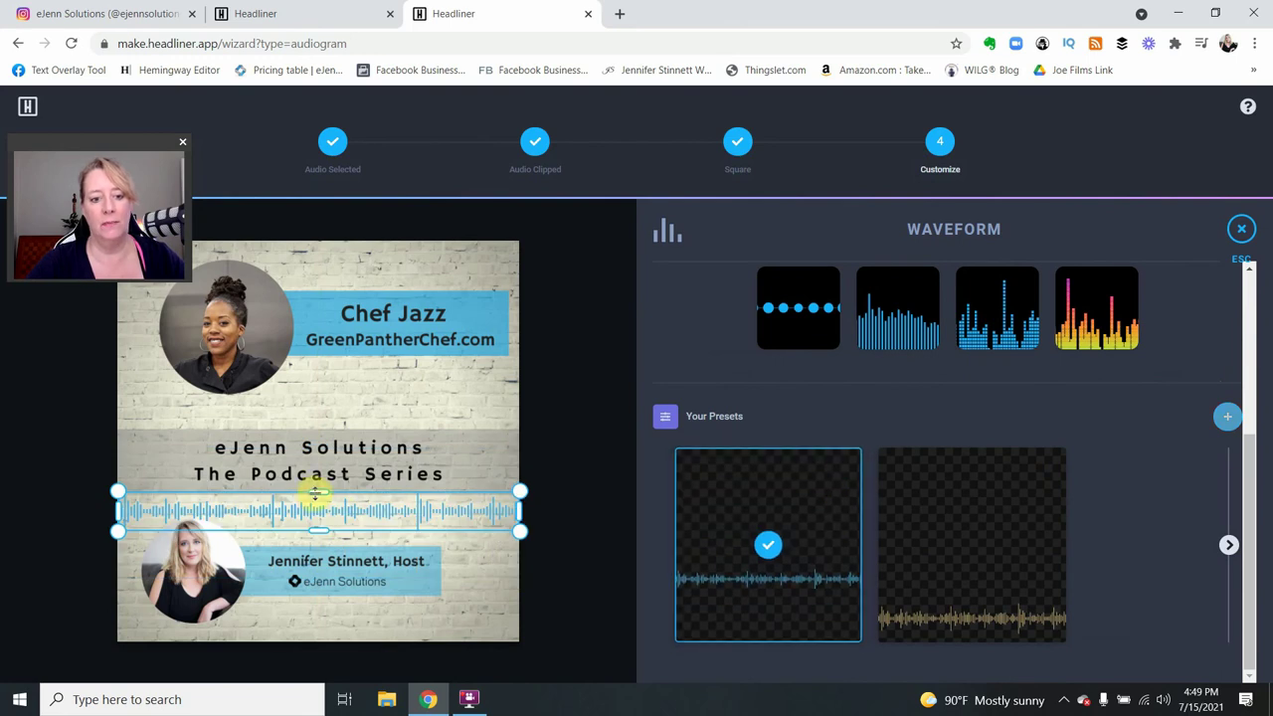
Step: Stretch the waveform taller, move it down across the host's photo, and create the video
{"action": "left_click_drag", "start_coordinate": [315, 493], "coordinate": [321, 418]}
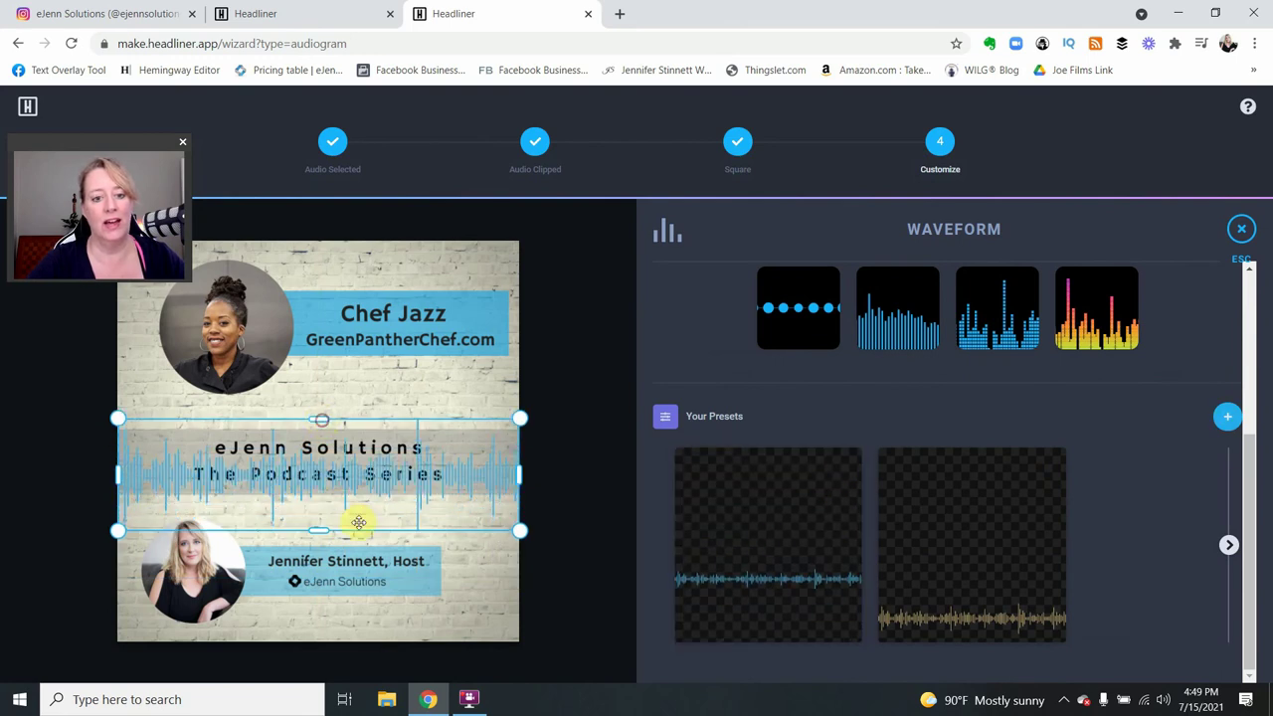
{"action": "left_click_drag", "start_coordinate": [361, 514], "coordinate": [363, 563]}
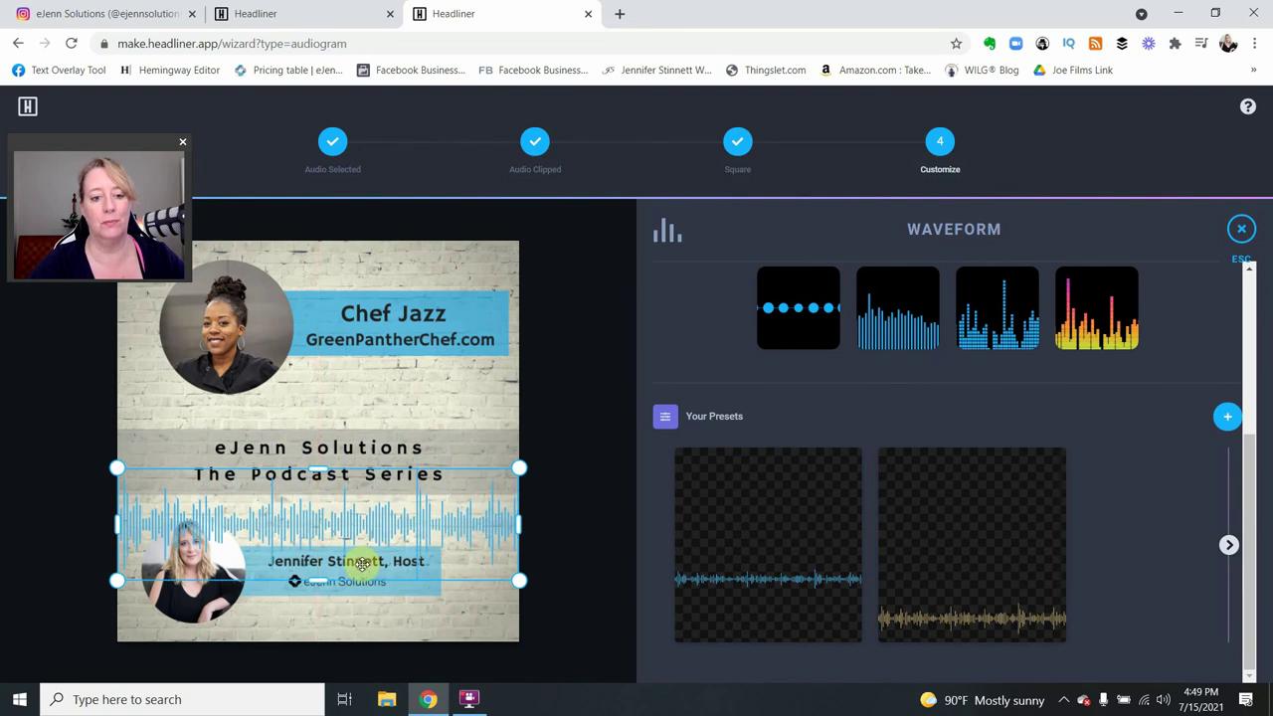
{"action": "left_click", "coordinate": [572, 354]}
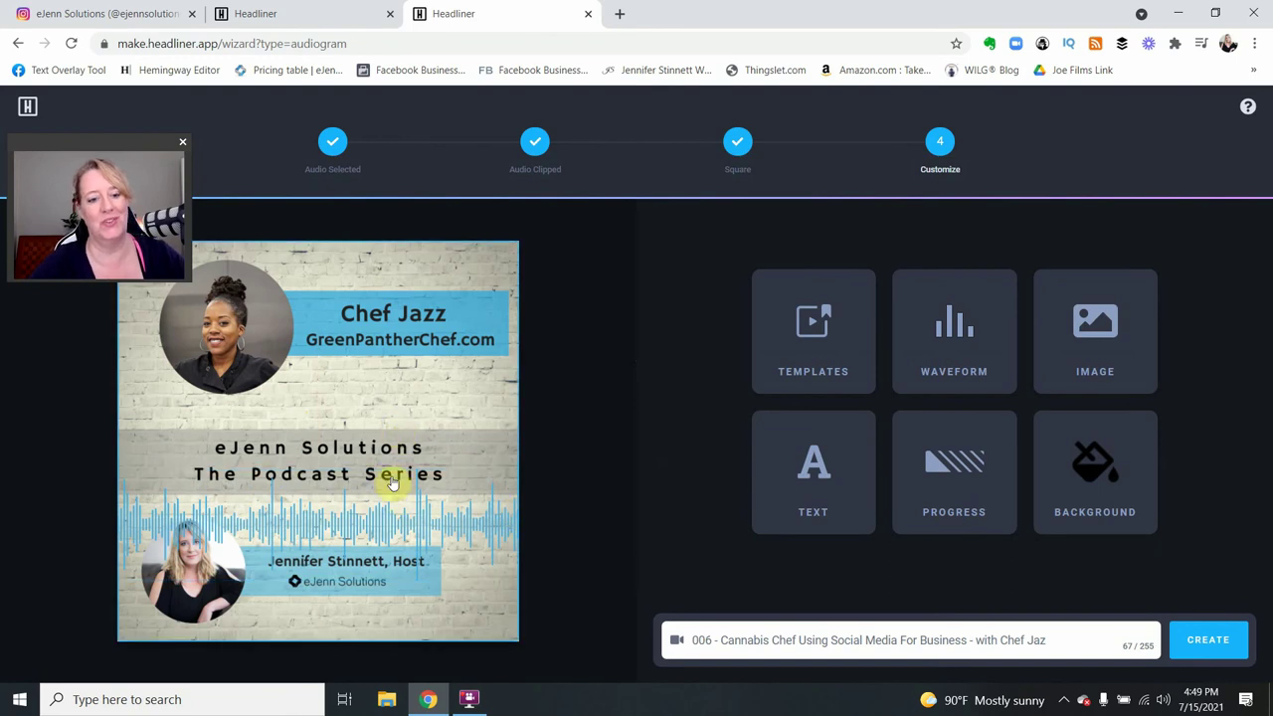
{"action": "left_click", "coordinate": [386, 522]}
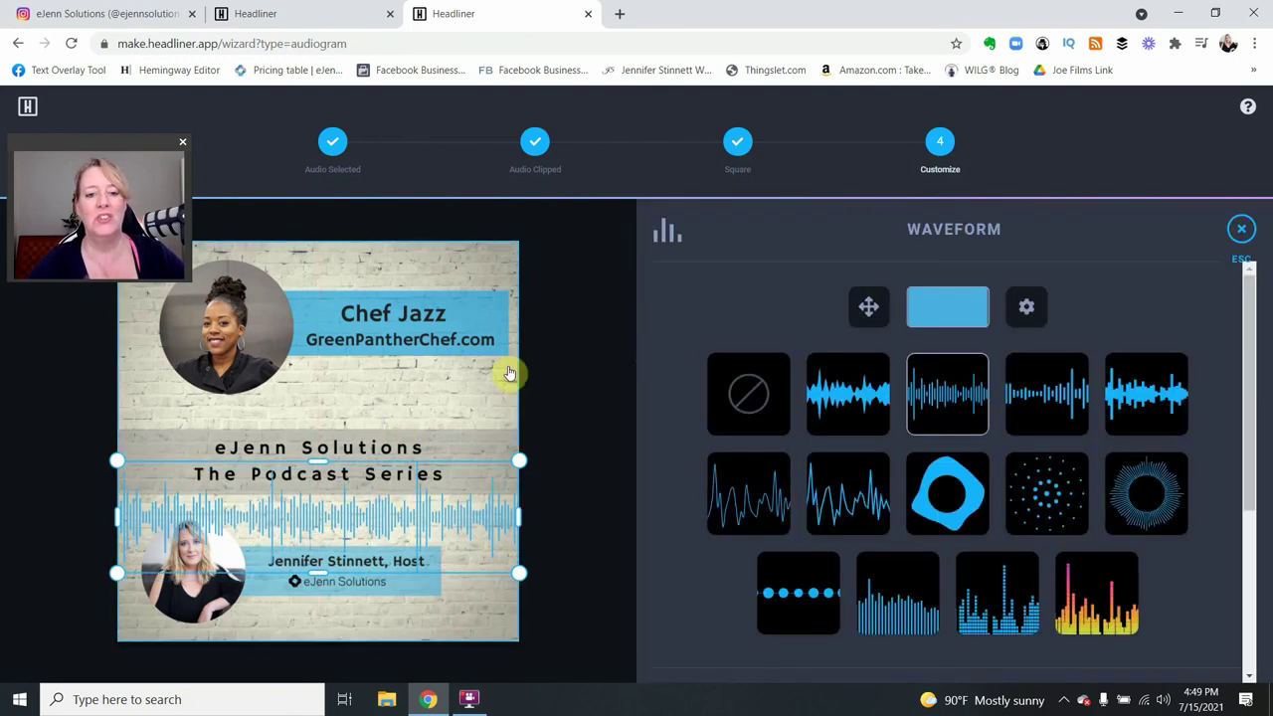
{"action": "left_click", "coordinate": [597, 365]}
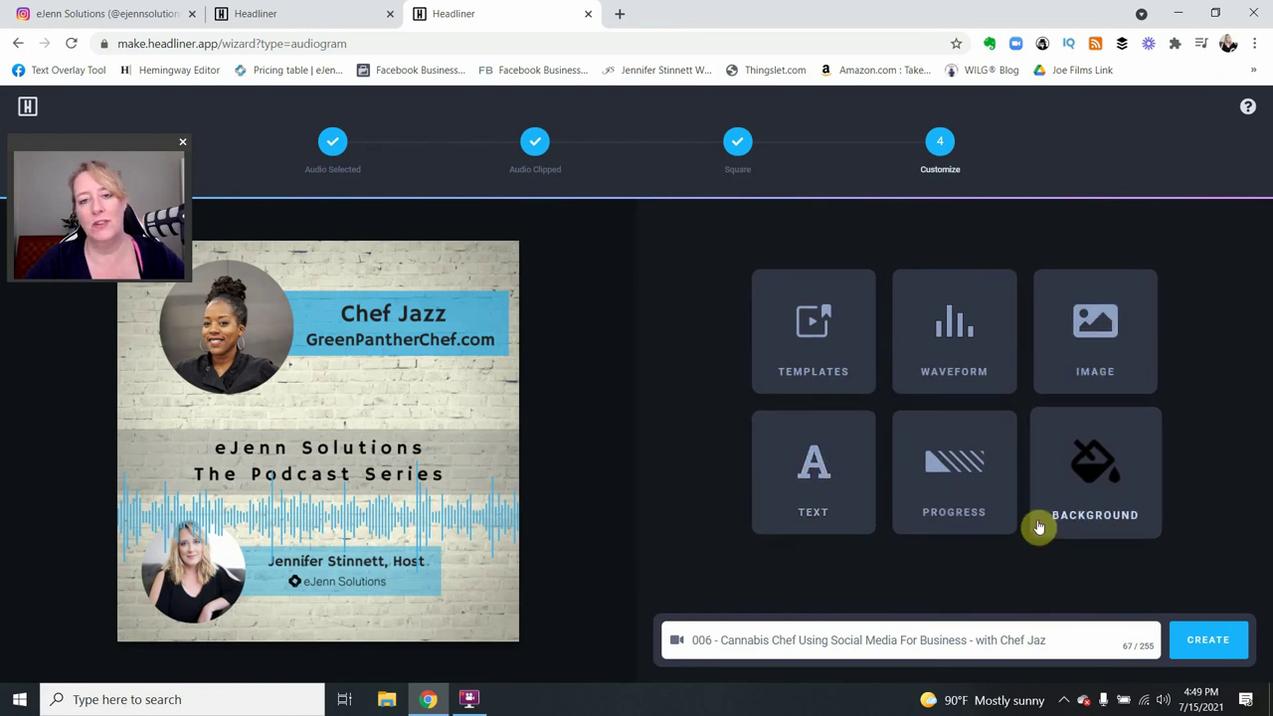
{"action": "left_click", "coordinate": [1209, 641]}
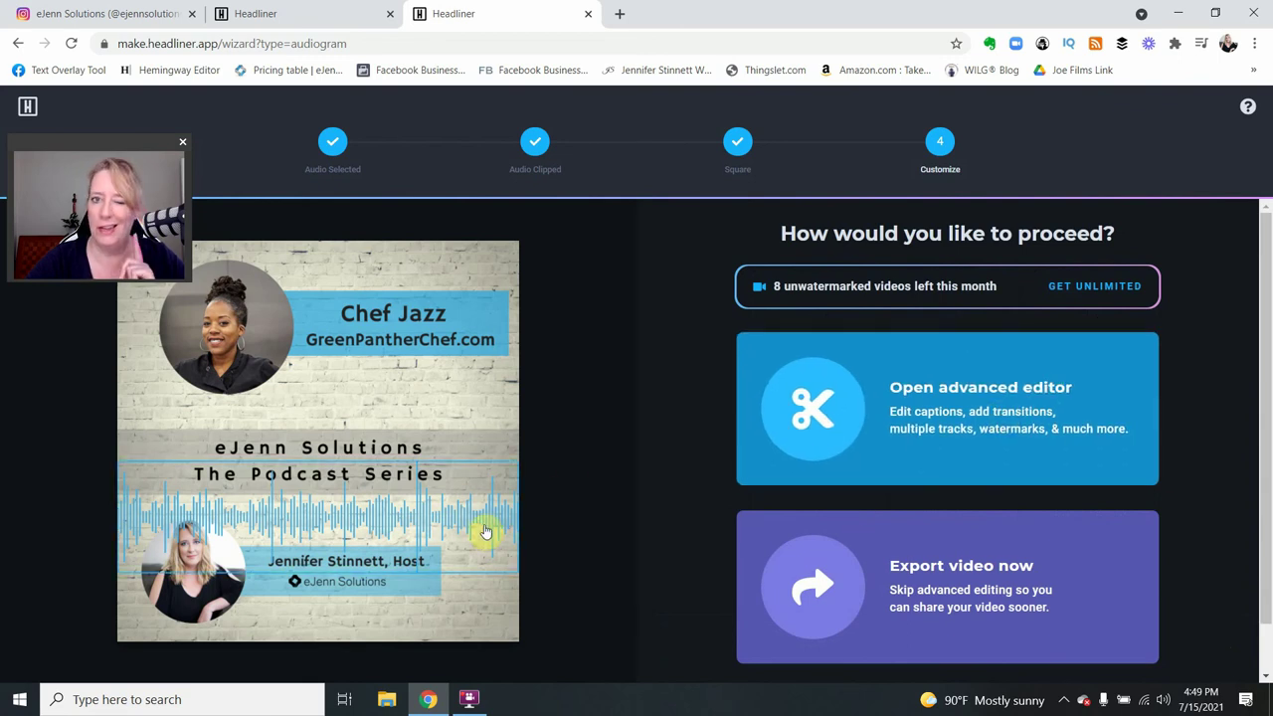
Step: Choose Export video now instead of the advanced editor
{"action": "left_click", "coordinate": [992, 580]}
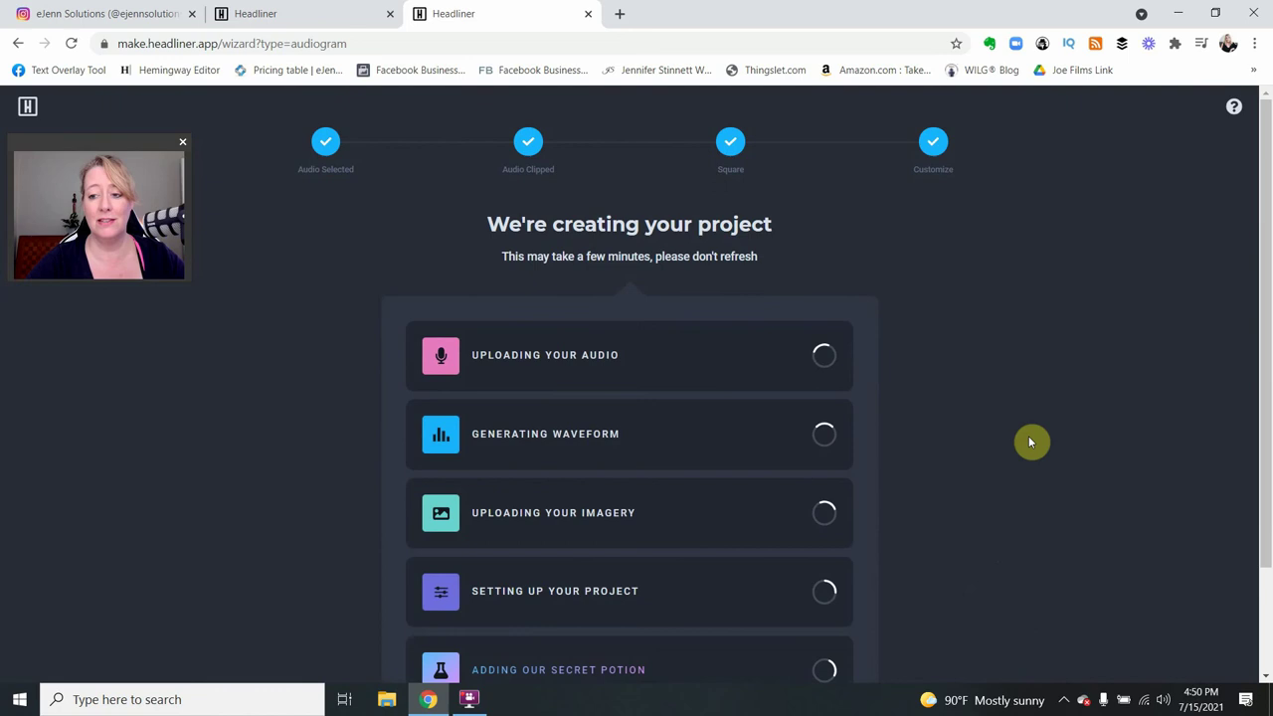
Step: Pause the screen recorder from the system tray while the project renders
{"action": "scroll", "coordinate": [1025, 432], "scroll_direction": "down", "scroll_amount": 2}
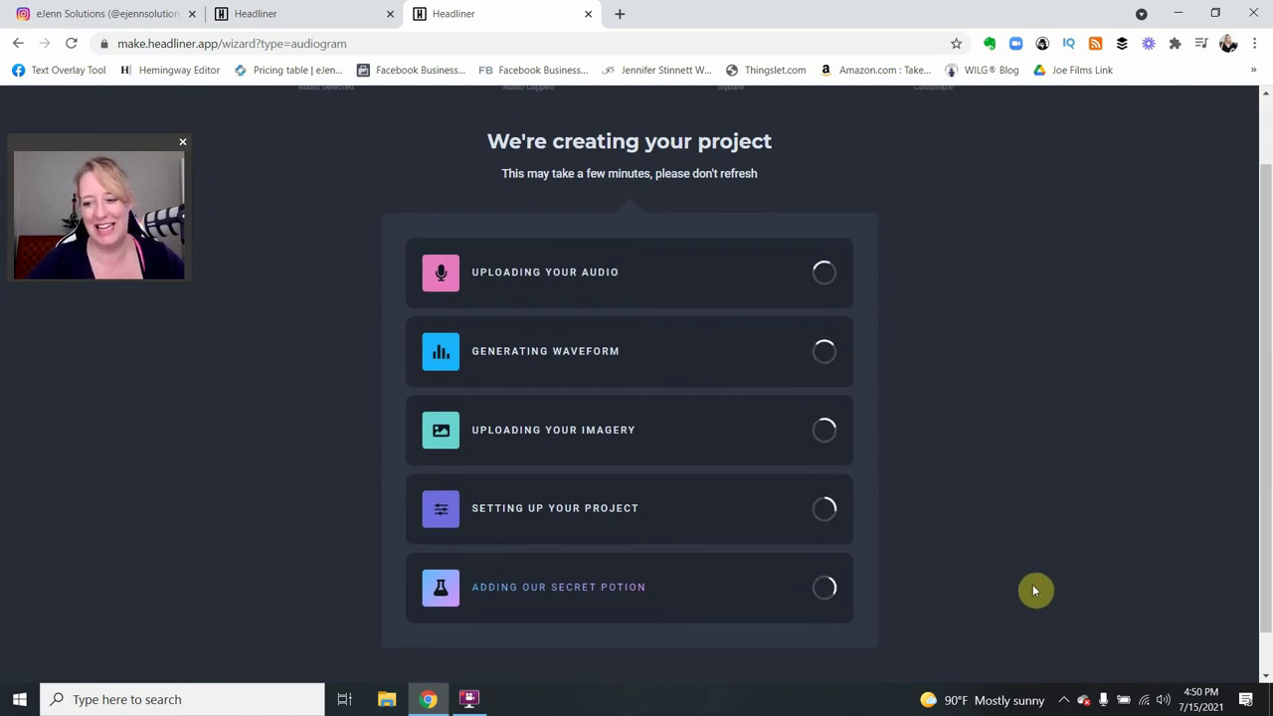
{"action": "left_click", "coordinate": [1066, 702]}
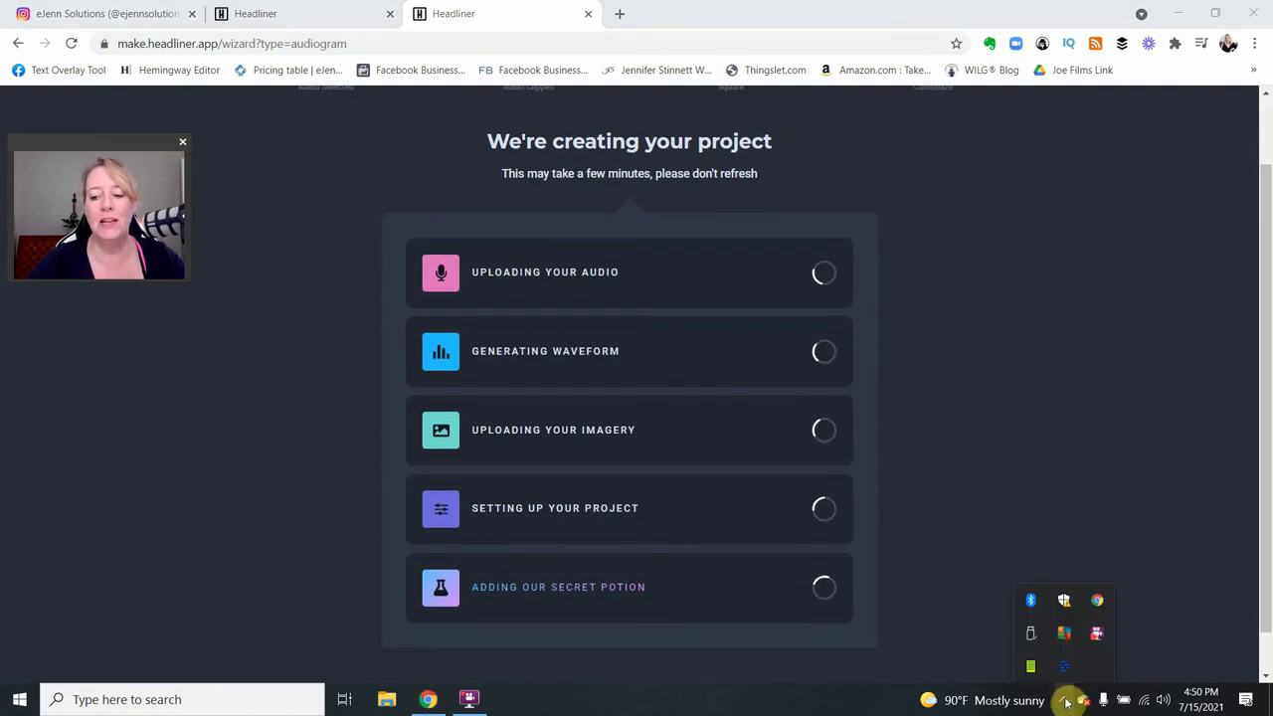
{"action": "right_click", "coordinate": [1096, 636]}
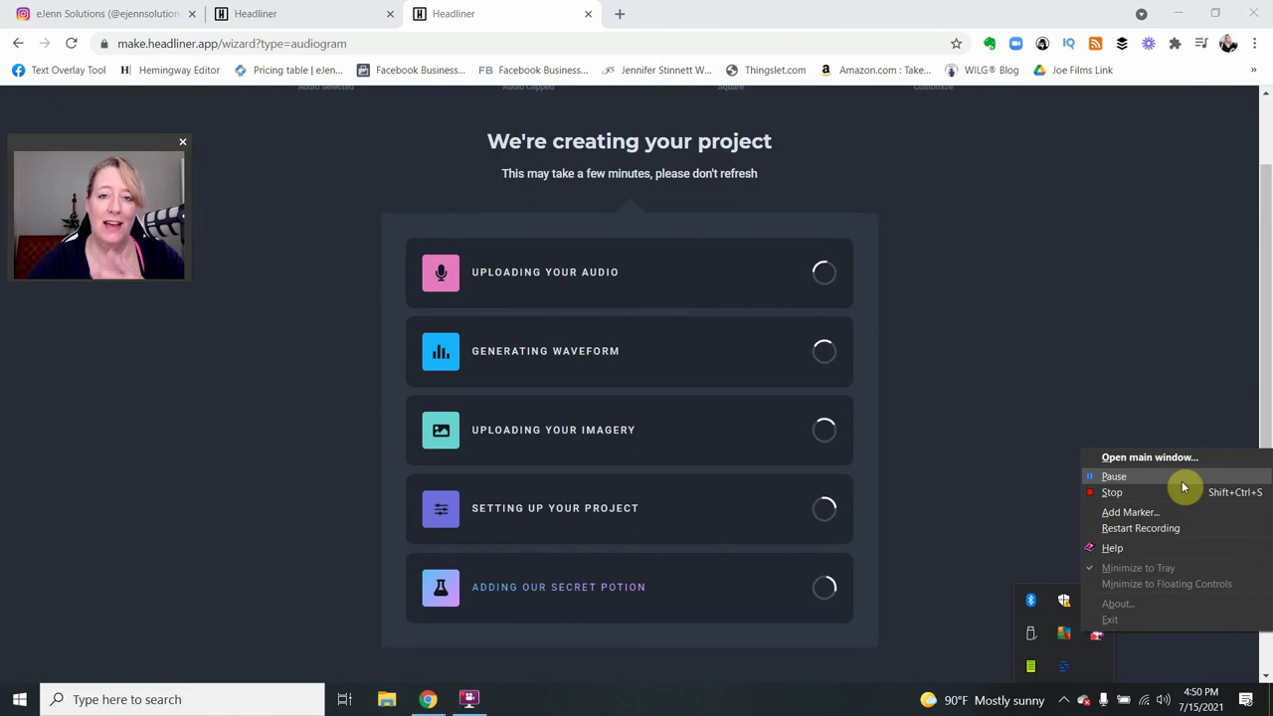
{"action": "left_click", "coordinate": [1114, 476]}
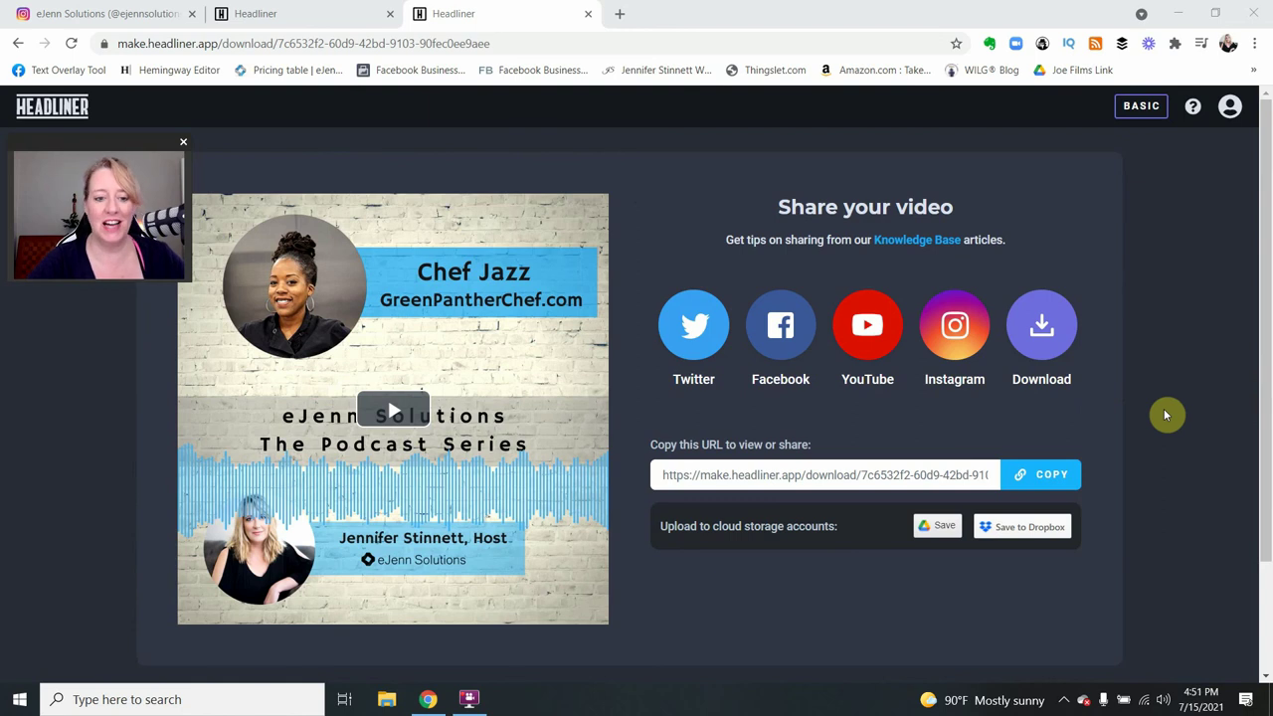
Step: Play the finished 0:33 Chef Jazz audiogram preview on the share page
{"action": "left_click", "coordinate": [402, 409]}
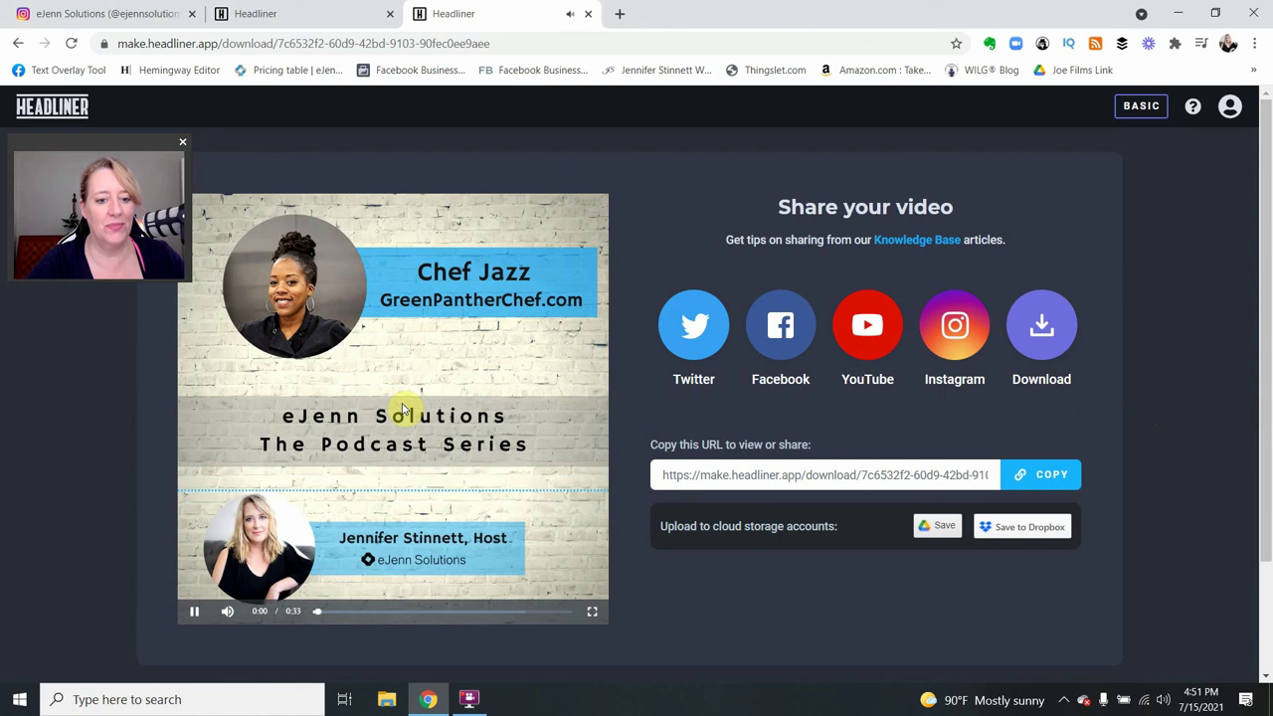